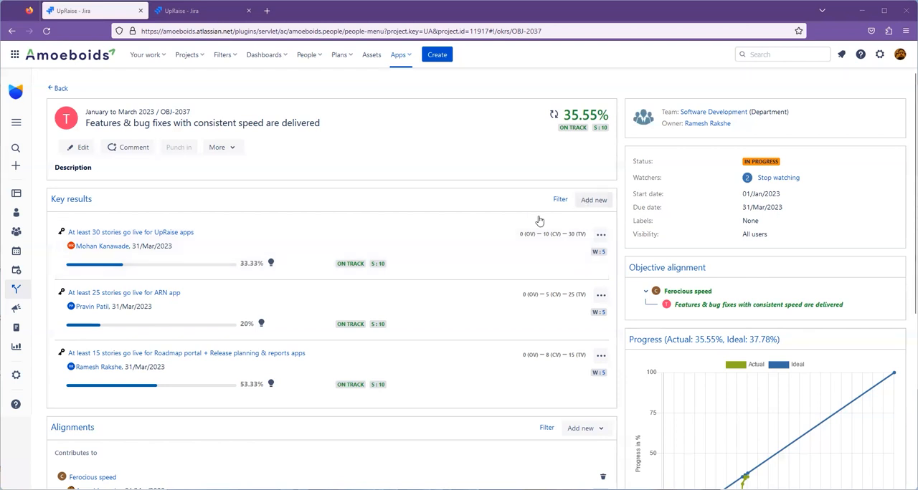
Start a new Metric key result for the objective and review its form down to the progress calculation options.
{"action": "left_click", "coordinate": [594, 200]}
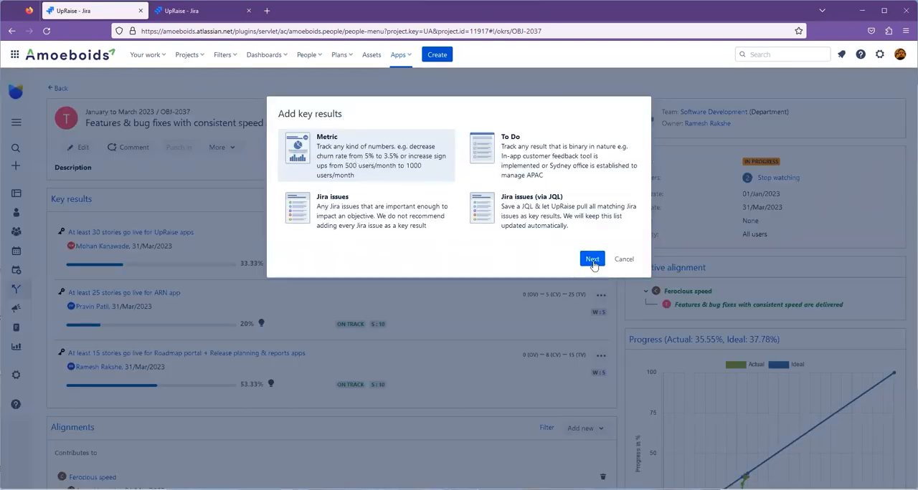
{"action": "left_click", "coordinate": [592, 260]}
{"action": "scroll", "coordinate": [374, 325], "scroll_direction": "down", "scroll_amount": 1}
{"action": "scroll", "coordinate": [373, 324], "scroll_direction": "down", "scroll_amount": 2}
{"action": "scroll", "coordinate": [330, 272], "scroll_direction": "up", "scroll_amount": 3}
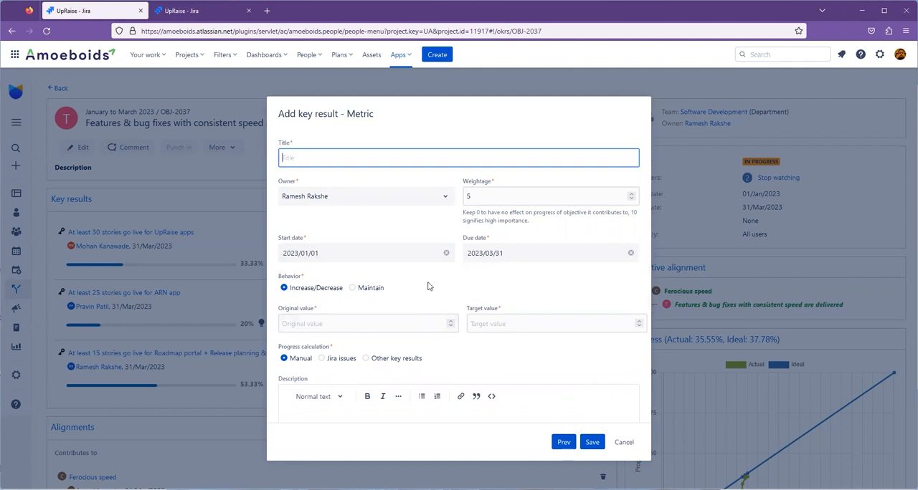
{"action": "scroll", "coordinate": [428, 287], "scroll_direction": "down", "scroll_amount": 3}
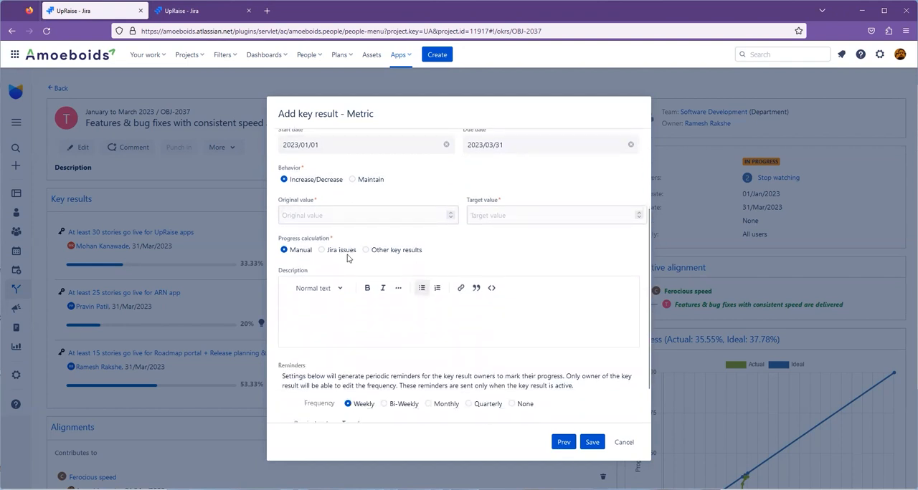
{"action": "triple_click", "coordinate": [289, 241]}
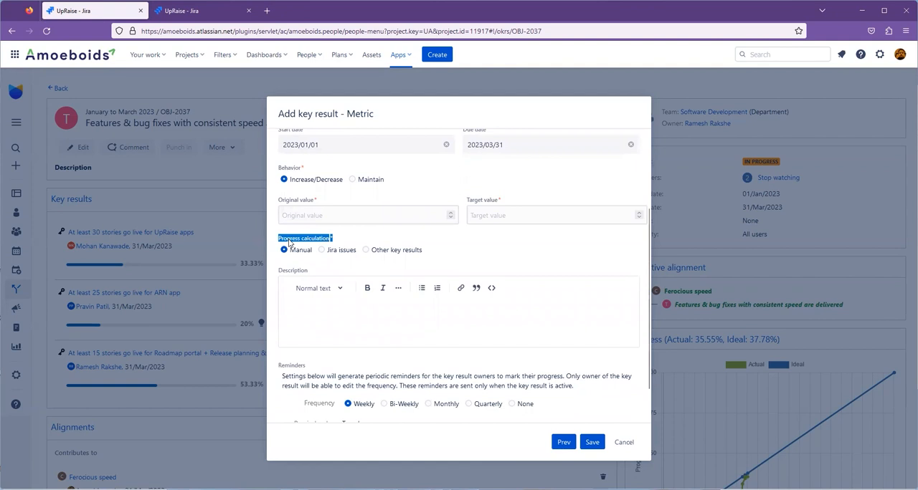
{"action": "left_click", "coordinate": [509, 257]}
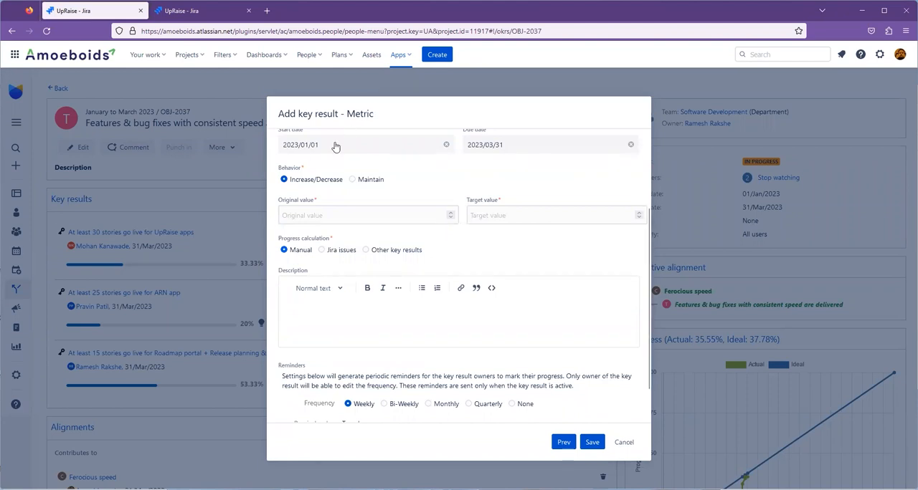
Compare the Jira issues, Other key results and Manual progress calculation options, ending on Jira issues.
{"action": "left_click", "coordinate": [321, 252]}
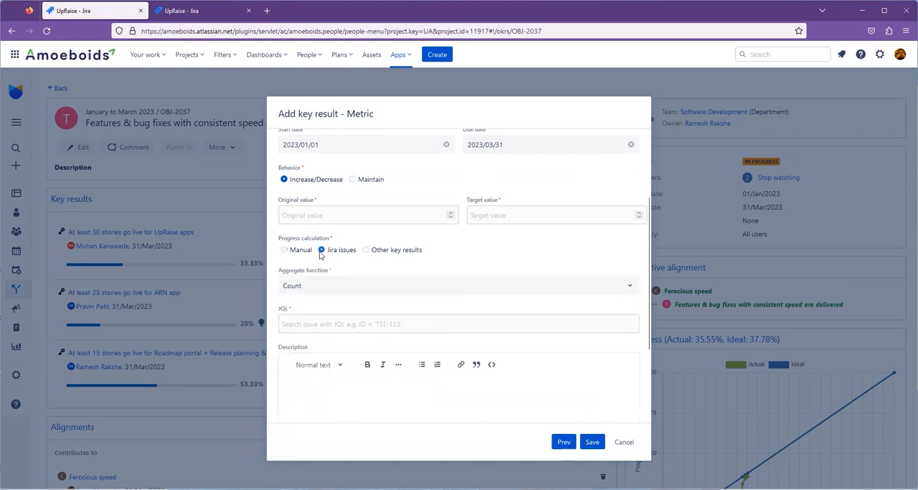
{"action": "left_click", "coordinate": [382, 251]}
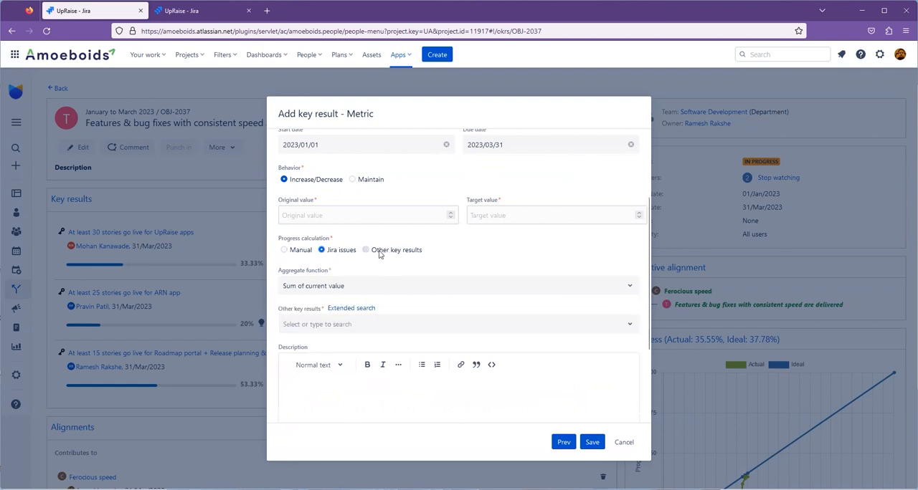
{"action": "left_click", "coordinate": [292, 254]}
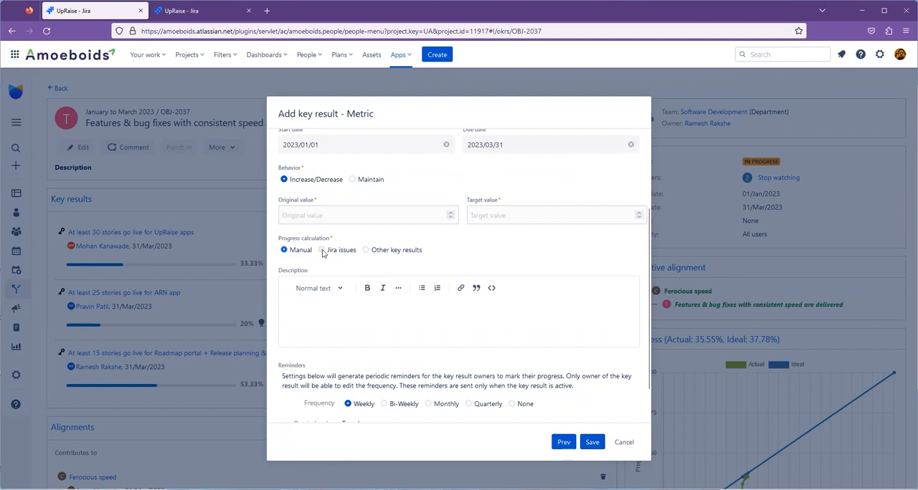
{"action": "left_click", "coordinate": [322, 251]}
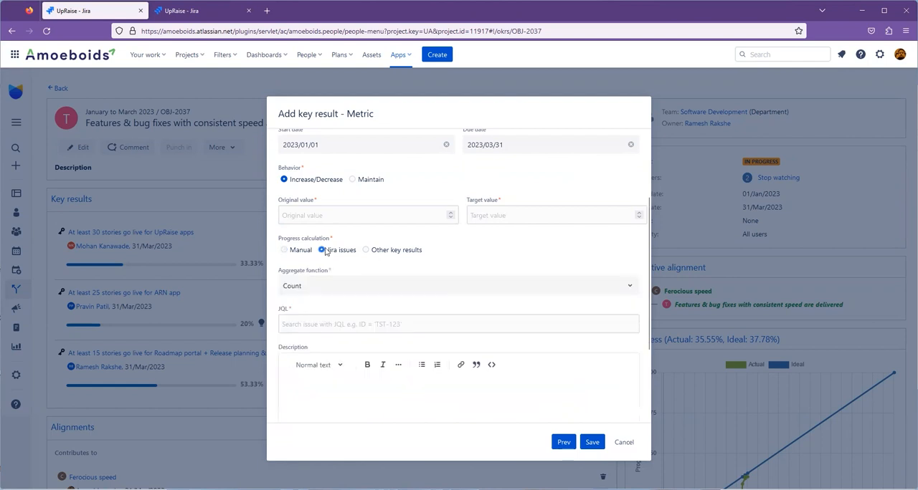
Try the Sum and Average aggregate functions, return to Count, and discard the new key result.
{"action": "left_click", "coordinate": [293, 288]}
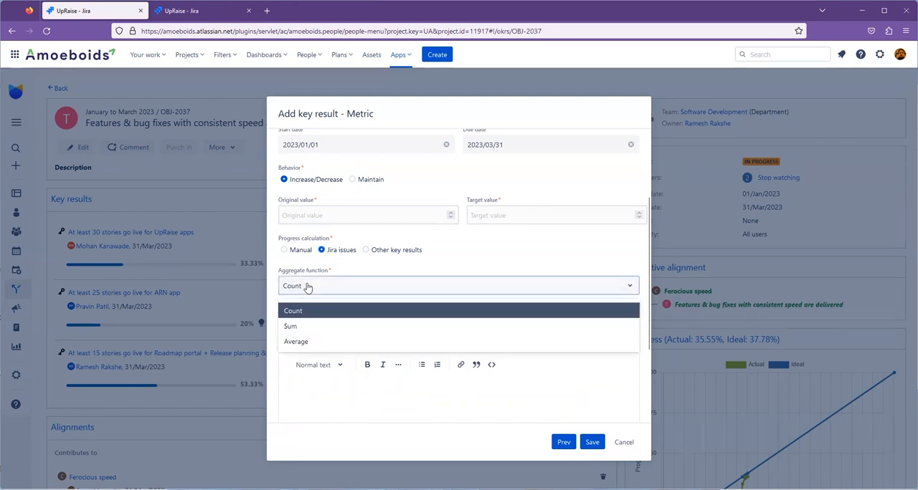
{"action": "left_click", "coordinate": [311, 331]}
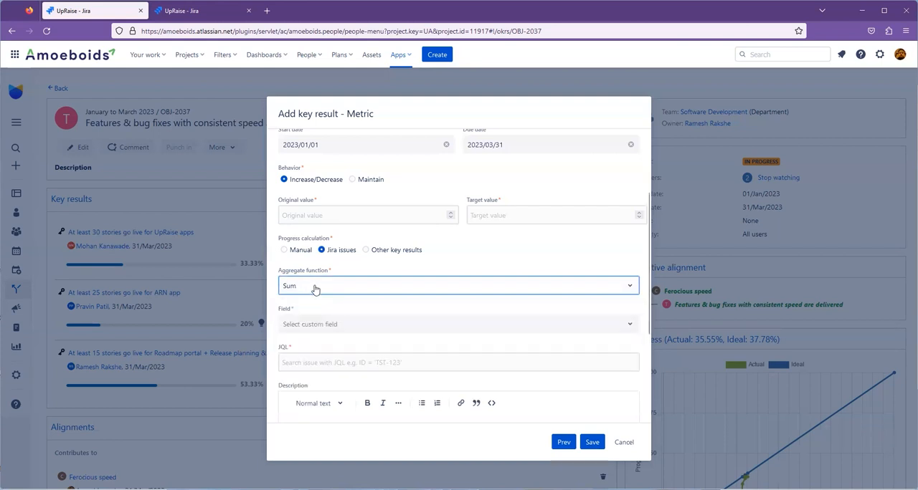
{"action": "left_click", "coordinate": [314, 287]}
{"action": "left_click", "coordinate": [304, 342]}
{"action": "left_click", "coordinate": [322, 287]}
{"action": "left_click", "coordinate": [319, 312]}
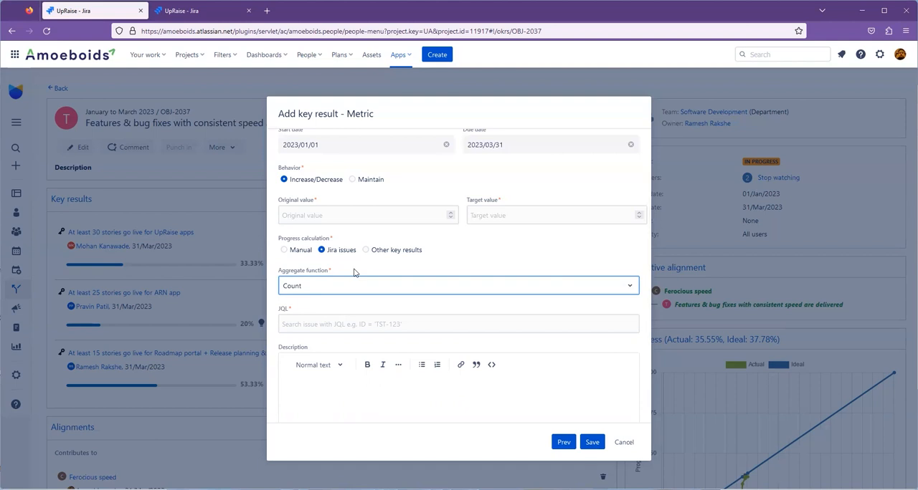
{"action": "left_click", "coordinate": [623, 442]}
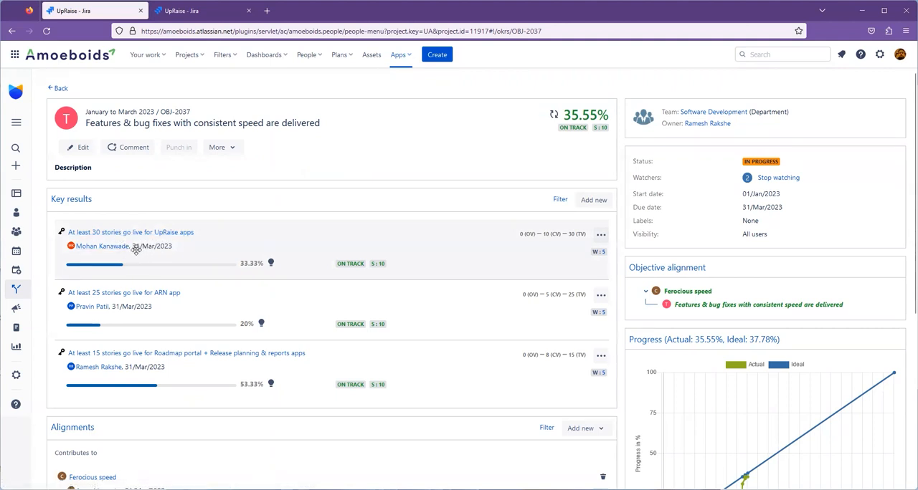
Open the progress calculation settings of "At least 30 stories go live for UpRaise apps" and review its JQL query.
{"action": "left_click", "coordinate": [271, 264]}
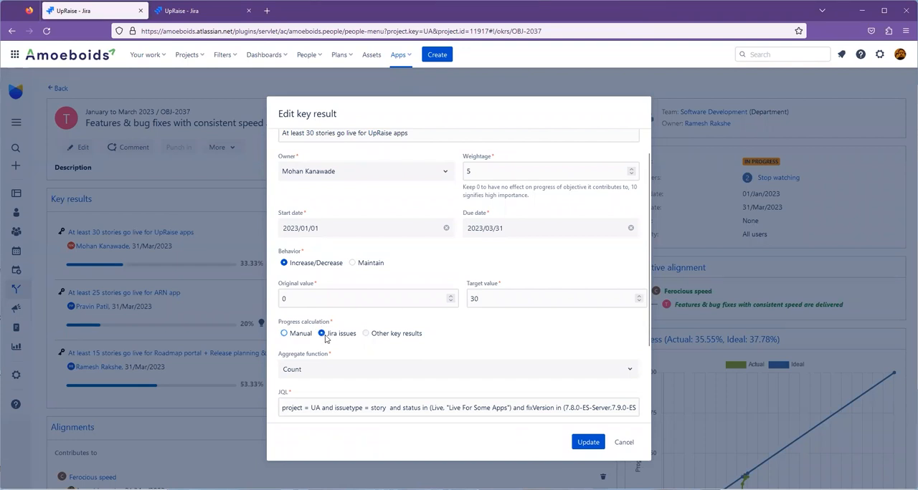
{"action": "scroll", "coordinate": [319, 323], "scroll_direction": "down", "scroll_amount": 3}
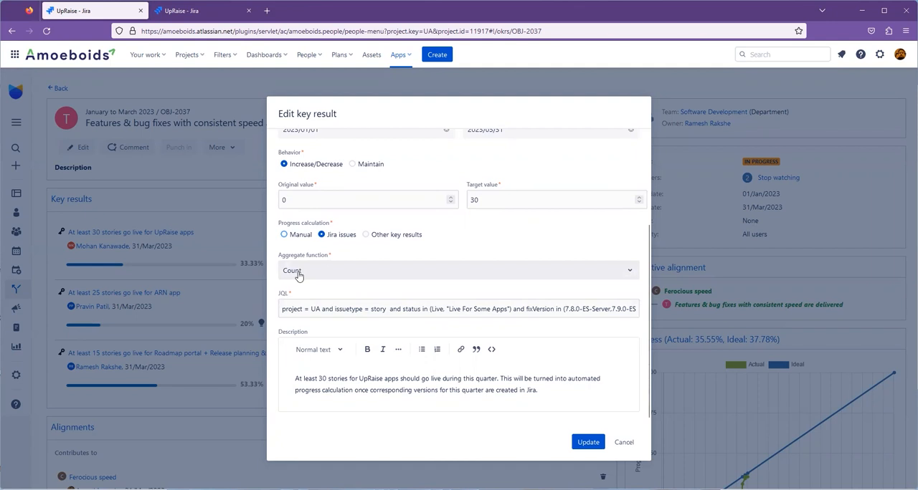
{"action": "left_click", "coordinate": [290, 309]}
{"action": "key", "text": "ctrl+a"}
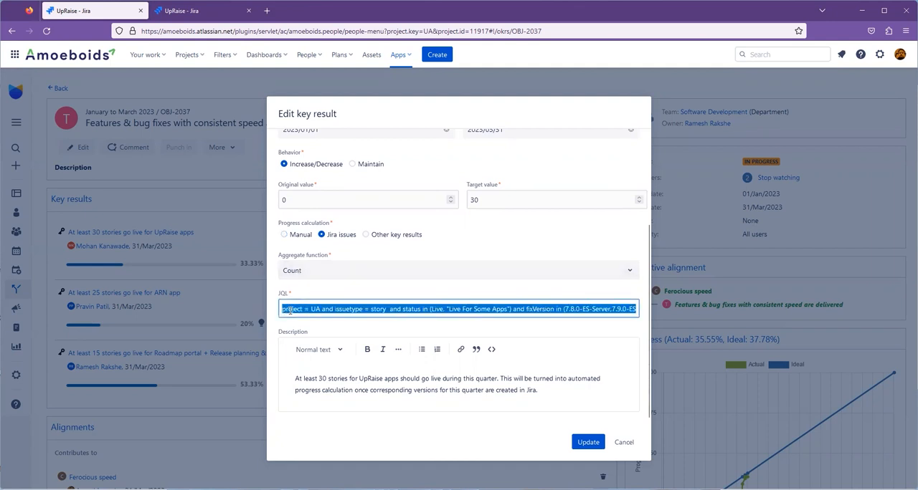
Switch the key result's aggregate function to Sum and back to Count, reviewing the JQL query with each.
{"action": "left_click", "coordinate": [300, 273]}
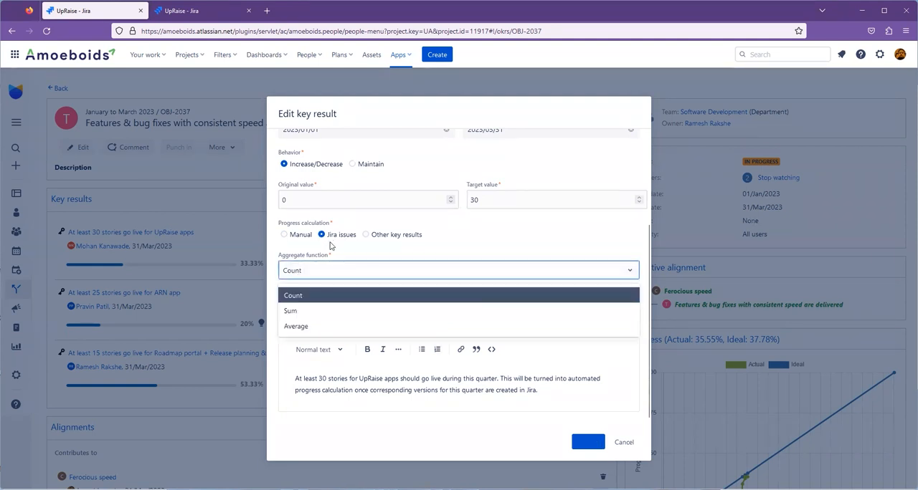
{"action": "left_click", "coordinate": [294, 311]}
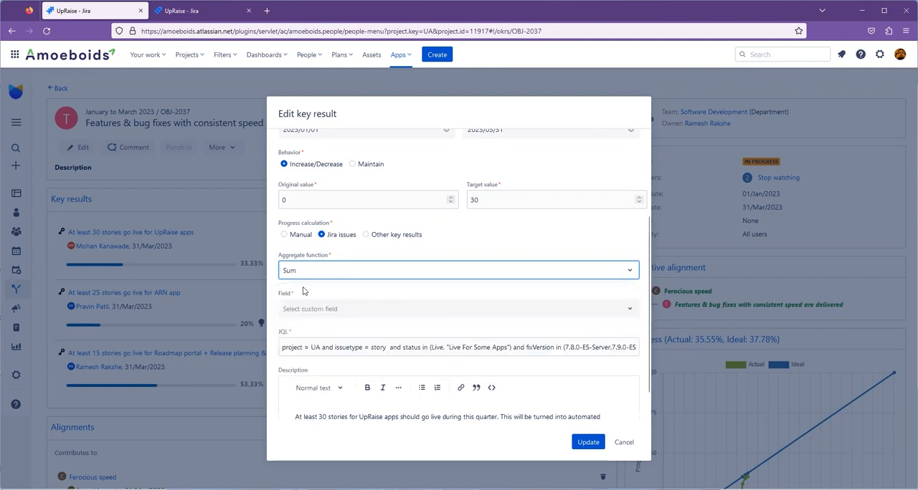
{"action": "triple_click", "coordinate": [314, 342]}
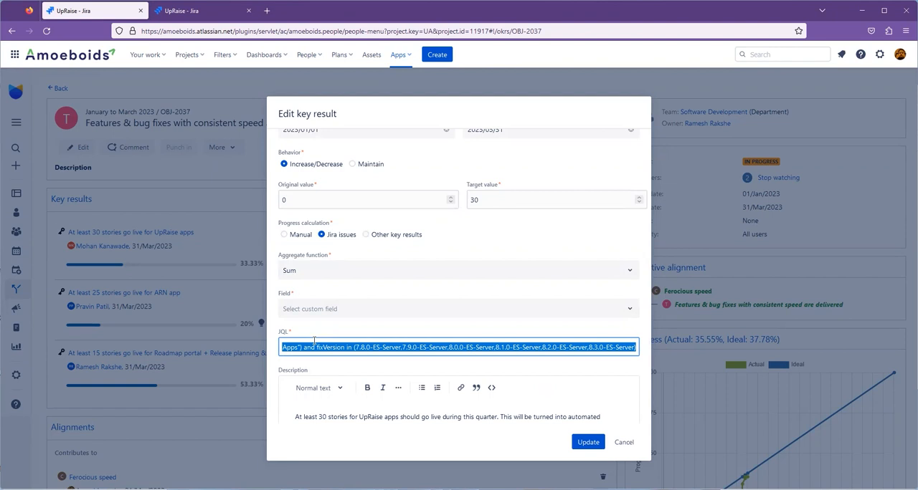
{"action": "left_click", "coordinate": [342, 270]}
{"action": "left_click", "coordinate": [334, 295]}
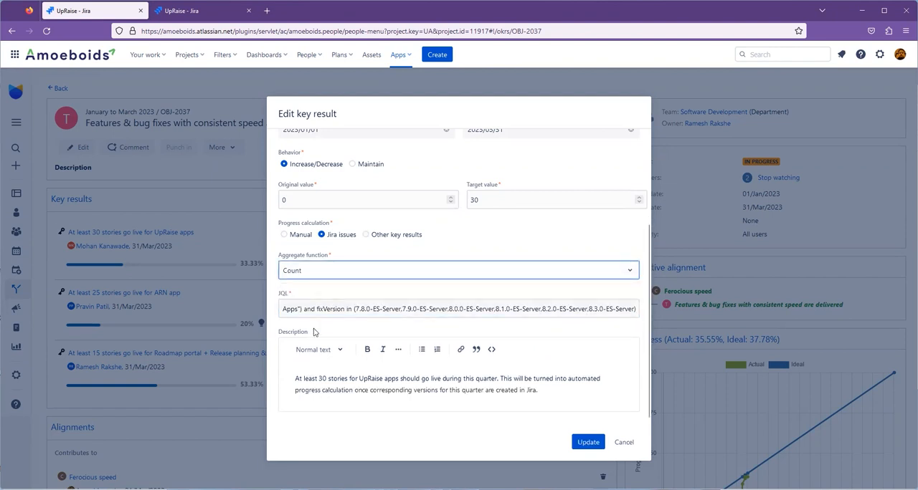
{"action": "left_click", "coordinate": [349, 309]}
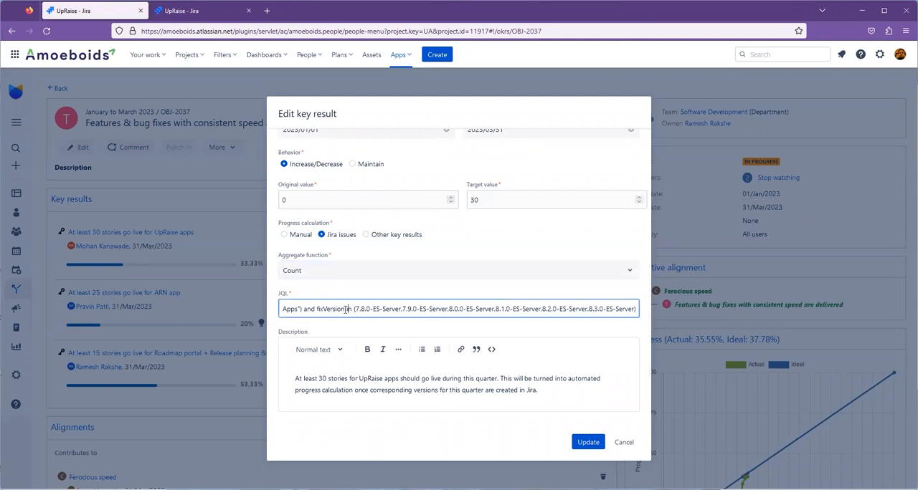
{"action": "triple_click", "coordinate": [343, 309]}
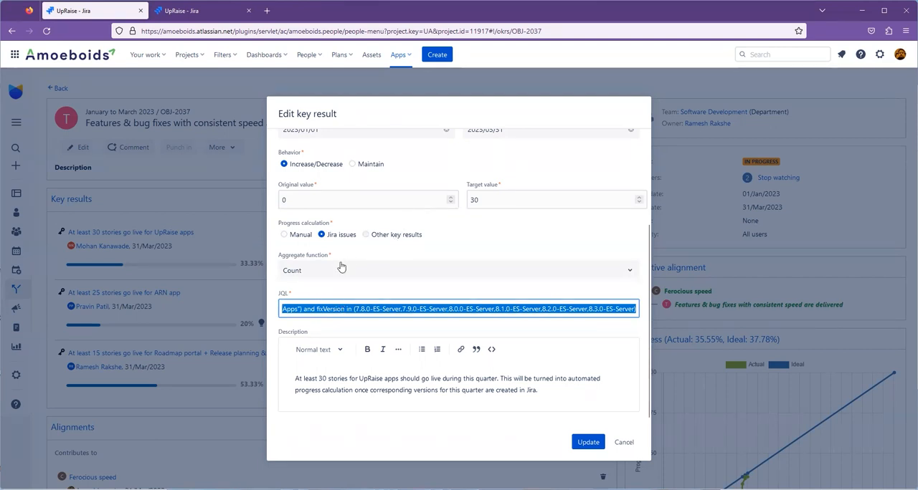
Try the Sum aggregate function on the Story point estimate field, and cancel editing the key result.
{"action": "scroll", "coordinate": [343, 267], "scroll_direction": "up", "scroll_amount": 1}
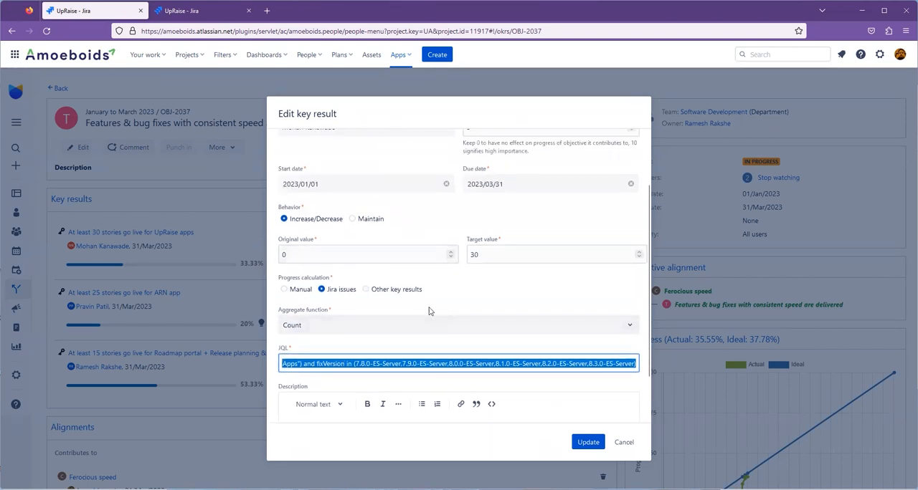
{"action": "scroll", "coordinate": [429, 310], "scroll_direction": "down", "scroll_amount": 1}
{"action": "left_click", "coordinate": [405, 268]}
{"action": "left_click", "coordinate": [369, 310]}
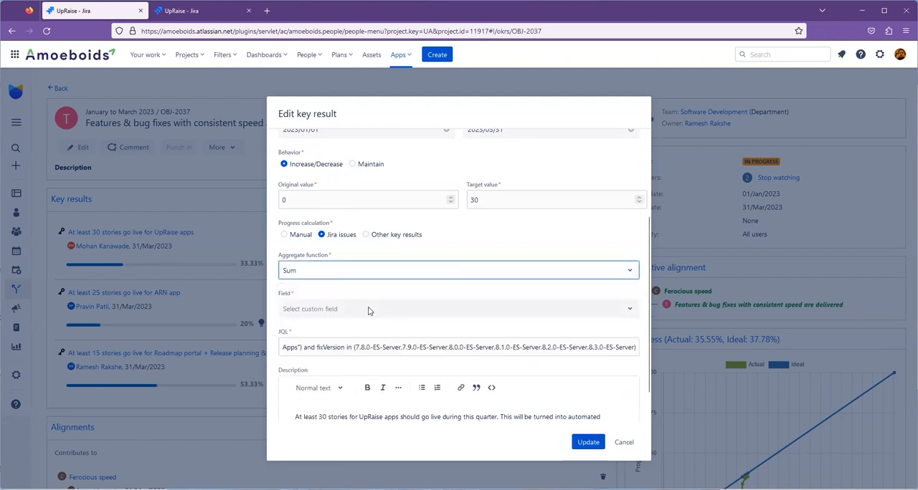
{"action": "left_click", "coordinate": [306, 313]}
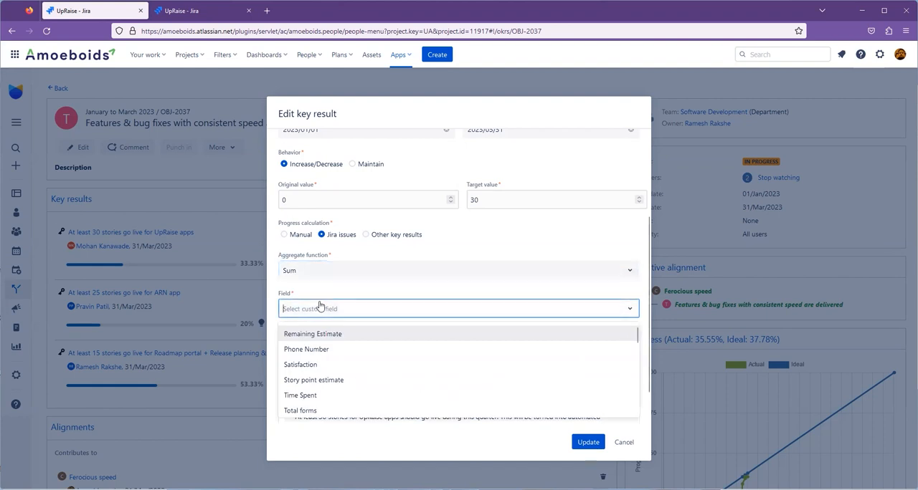
{"action": "left_click", "coordinate": [352, 381]}
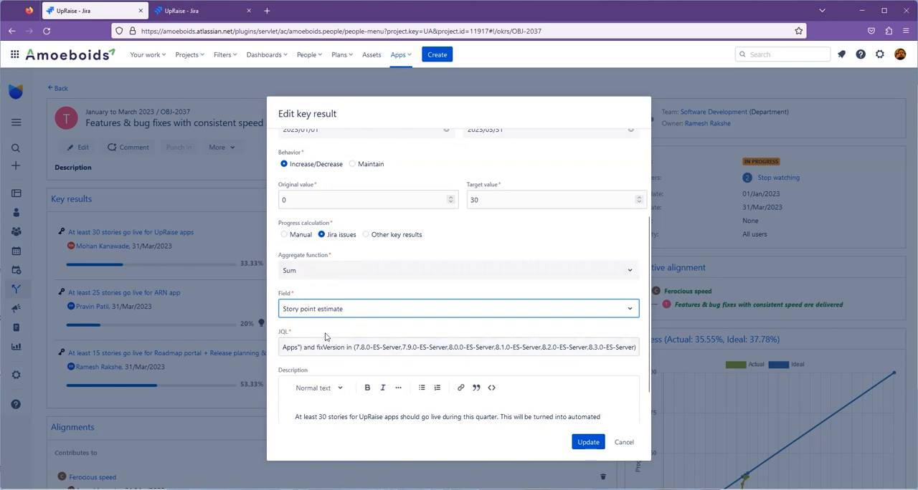
{"action": "scroll", "coordinate": [512, 342], "scroll_direction": "up", "scroll_amount": 1}
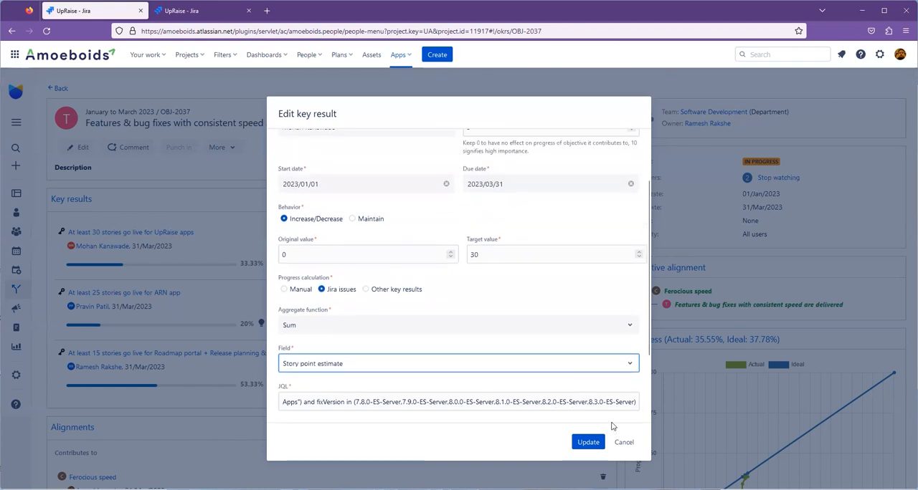
{"action": "left_click", "coordinate": [623, 443]}
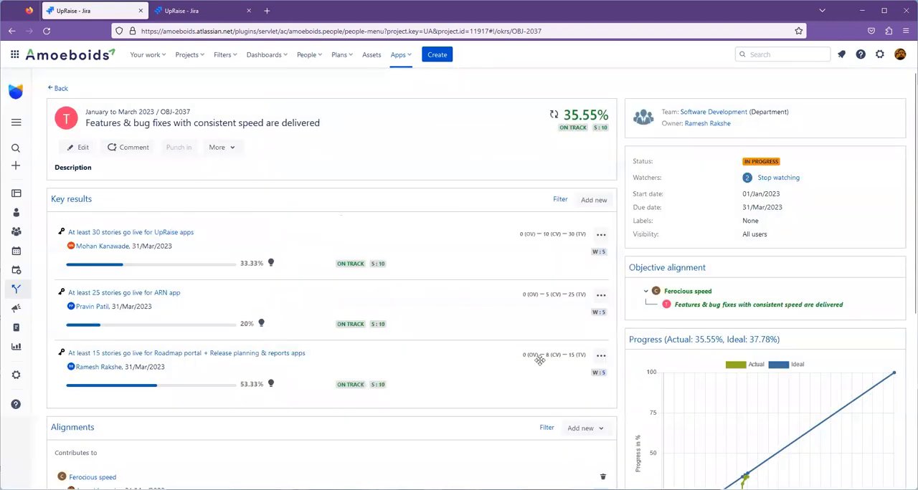
Open the key result "At least 30 stories go live for UpRaise apps" and examine its progress calculation and change history.
{"action": "left_click", "coordinate": [121, 234]}
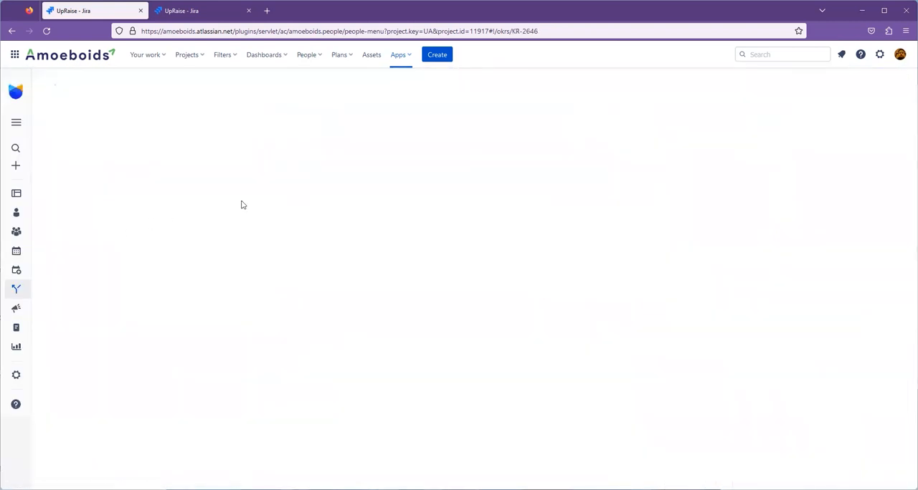
{"action": "left_click_drag", "start_coordinate": [200, 257], "coordinate": [405, 276]}
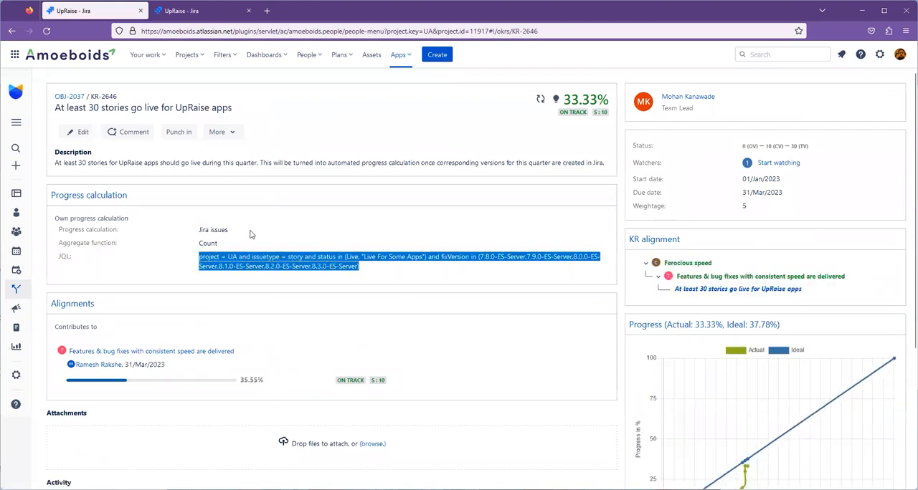
{"action": "double_click", "coordinate": [206, 245]}
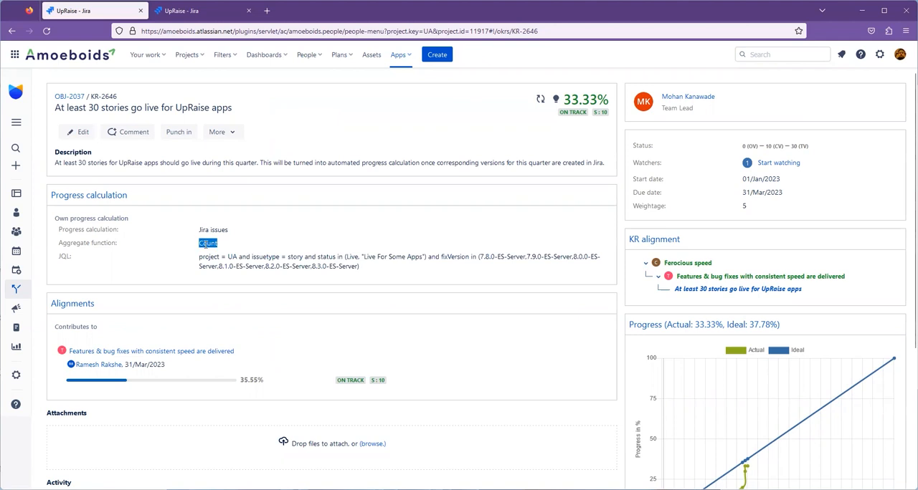
{"action": "left_click_drag", "start_coordinate": [369, 275], "coordinate": [198, 266]}
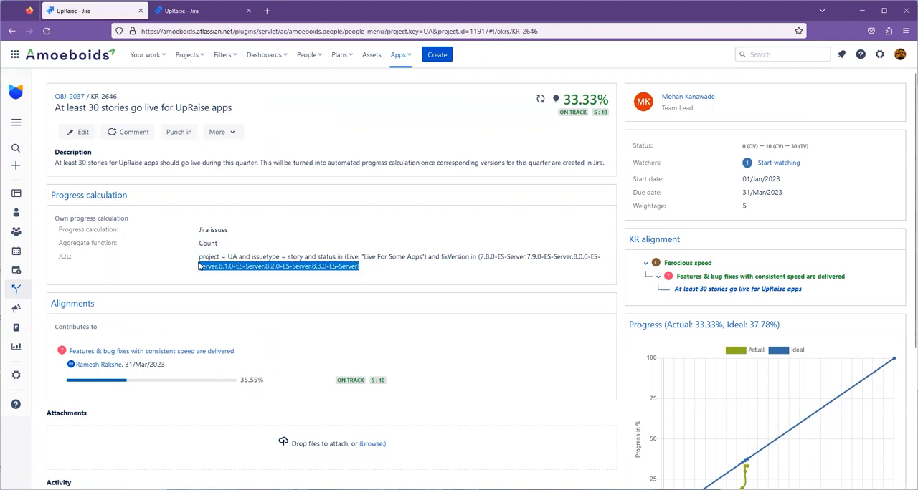
{"action": "left_click", "coordinate": [89, 107]}
{"action": "left_click_drag", "start_coordinate": [91, 107], "coordinate": [100, 108]}
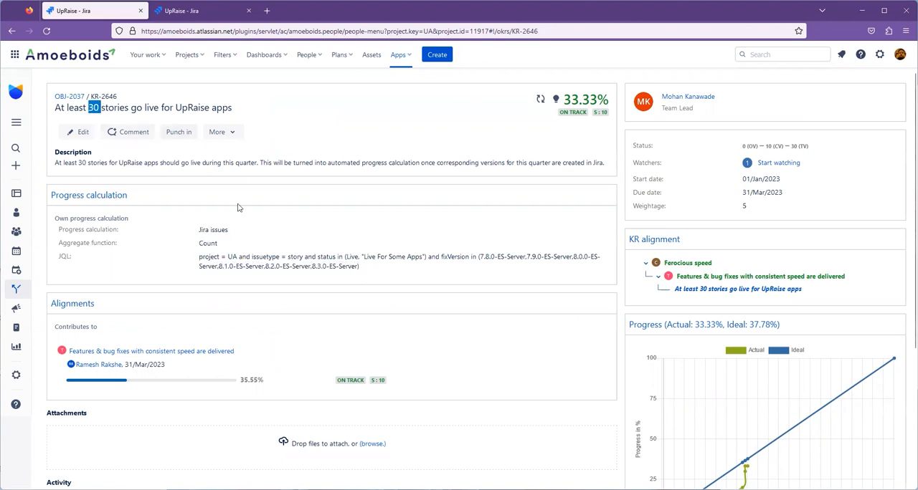
{"action": "scroll", "coordinate": [285, 256], "scroll_direction": "down", "scroll_amount": 5}
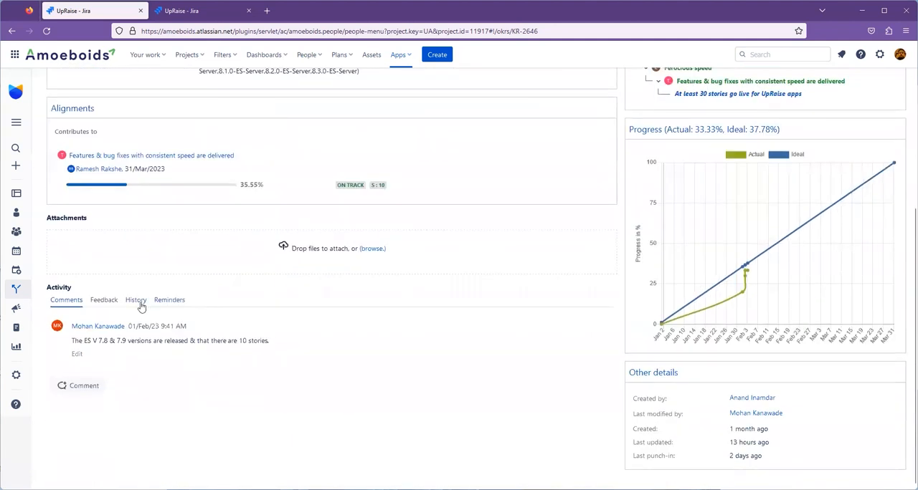
{"action": "left_click", "coordinate": [136, 300]}
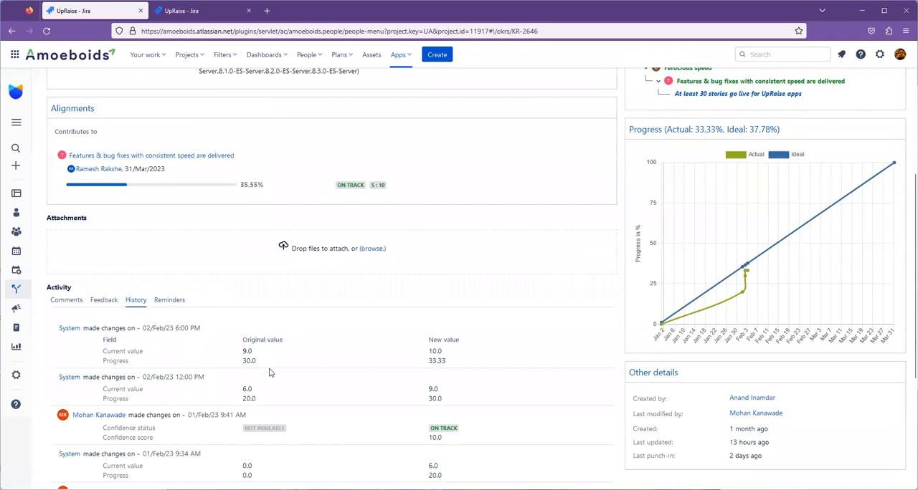
Compare the original and new current values and progress across the System entries in the key result's change history.
{"action": "scroll", "coordinate": [271, 372], "scroll_direction": "down", "scroll_amount": 2}
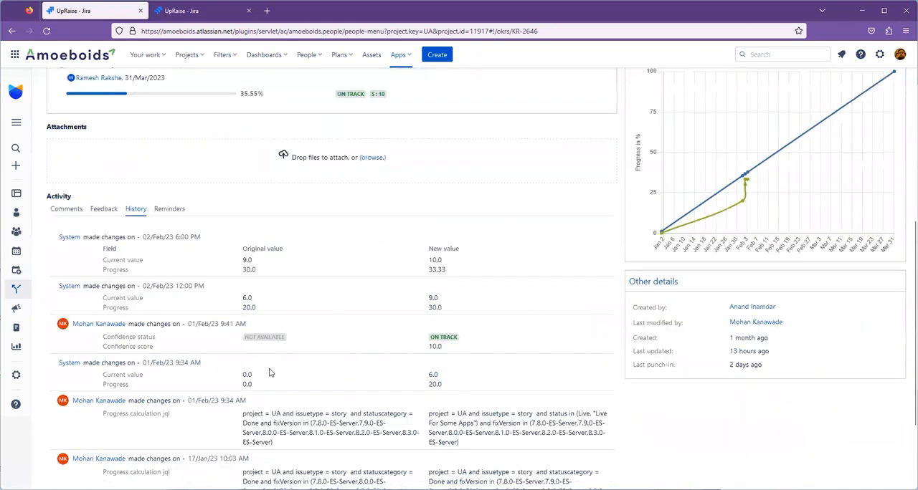
{"action": "scroll", "coordinate": [271, 344], "scroll_direction": "down", "scroll_amount": 1}
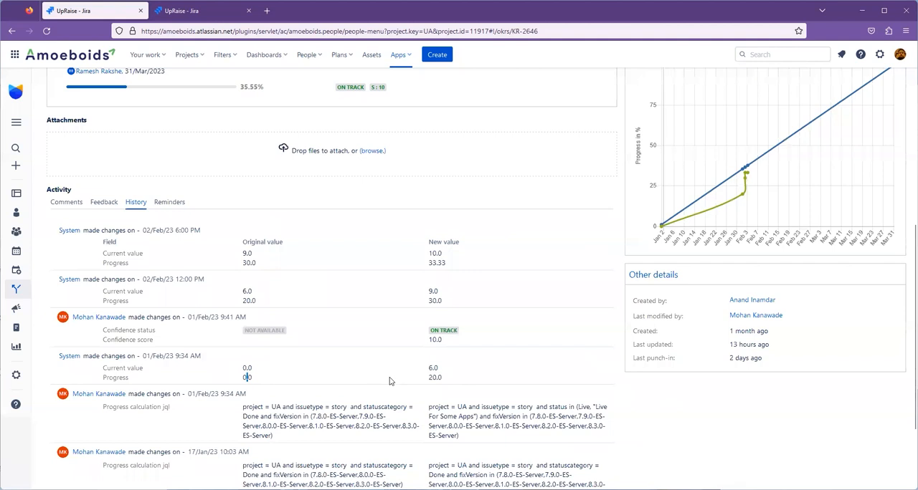
{"action": "double_click", "coordinate": [432, 378]}
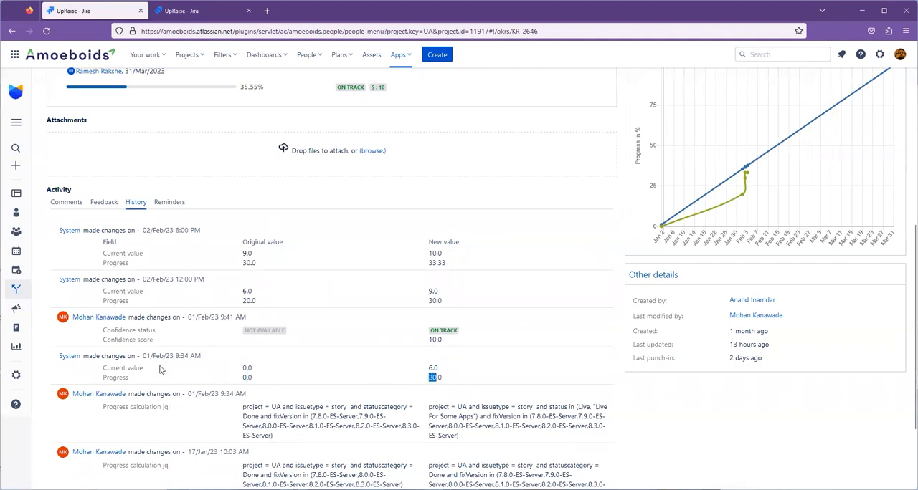
{"action": "triple_click", "coordinate": [133, 368]}
{"action": "left_click", "coordinate": [236, 369]}
{"action": "left_click_drag", "start_coordinate": [438, 368], "coordinate": [423, 371]}
{"action": "left_click_drag", "start_coordinate": [109, 290], "coordinate": [254, 292]}
{"action": "left_click_drag", "start_coordinate": [439, 291], "coordinate": [429, 291]}
{"action": "left_click_drag", "start_coordinate": [244, 252], "coordinate": [253, 257]}
{"action": "left_click_drag", "start_coordinate": [430, 250], "coordinate": [456, 266]}
{"action": "scroll", "coordinate": [456, 265], "scroll_direction": "up", "scroll_amount": 1}
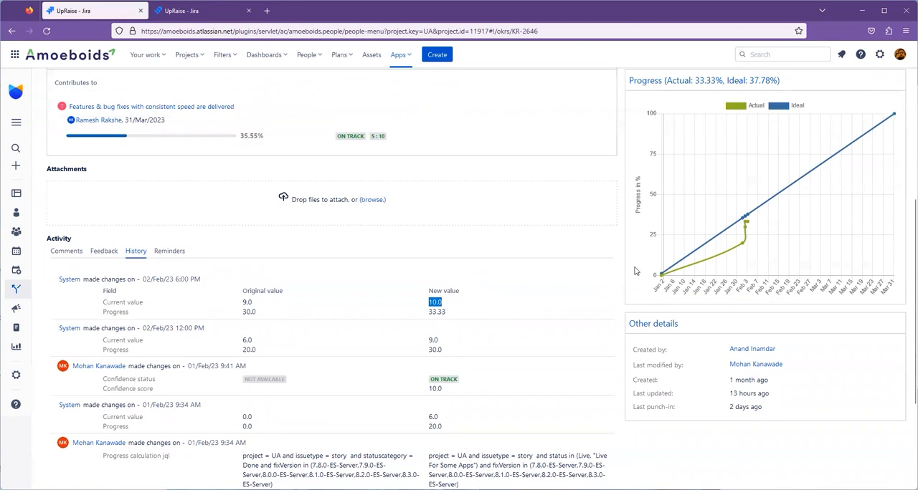
Reopen the key result for editing and try the Sum aggregate function on the Story point estimate field.
{"action": "scroll", "coordinate": [392, 232], "scroll_direction": "up", "scroll_amount": 5}
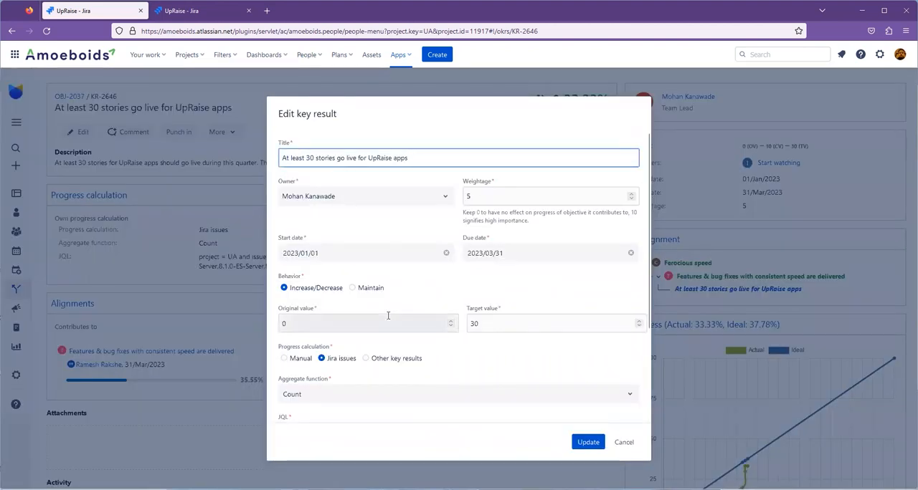
{"action": "scroll", "coordinate": [388, 316], "scroll_direction": "down", "scroll_amount": 3}
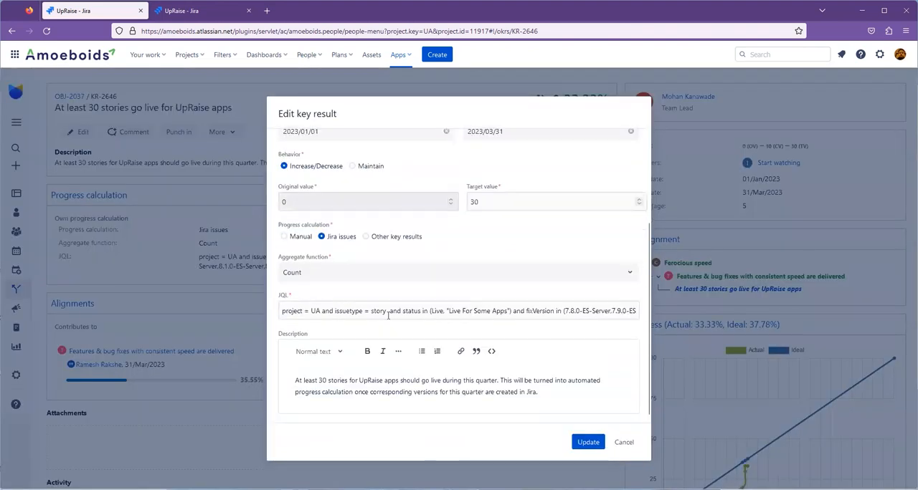
{"action": "left_click", "coordinate": [334, 278]}
{"action": "left_click", "coordinate": [322, 313]}
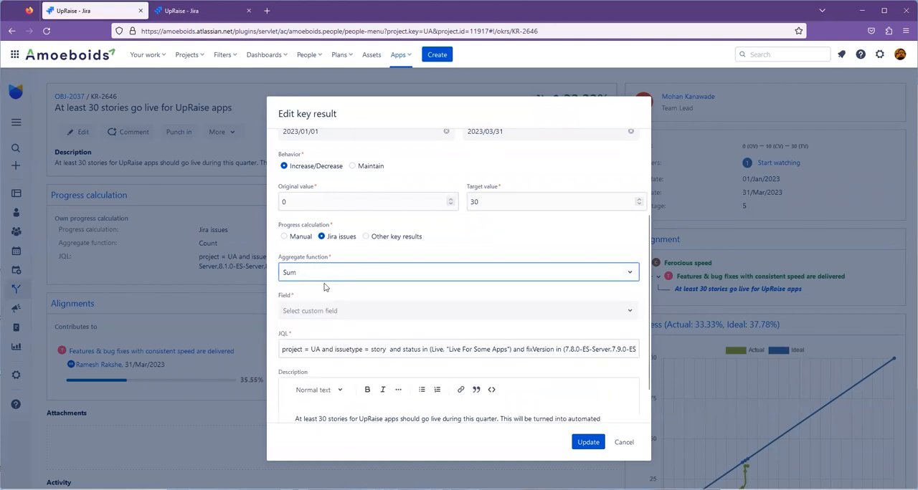
{"action": "left_click", "coordinate": [316, 309]}
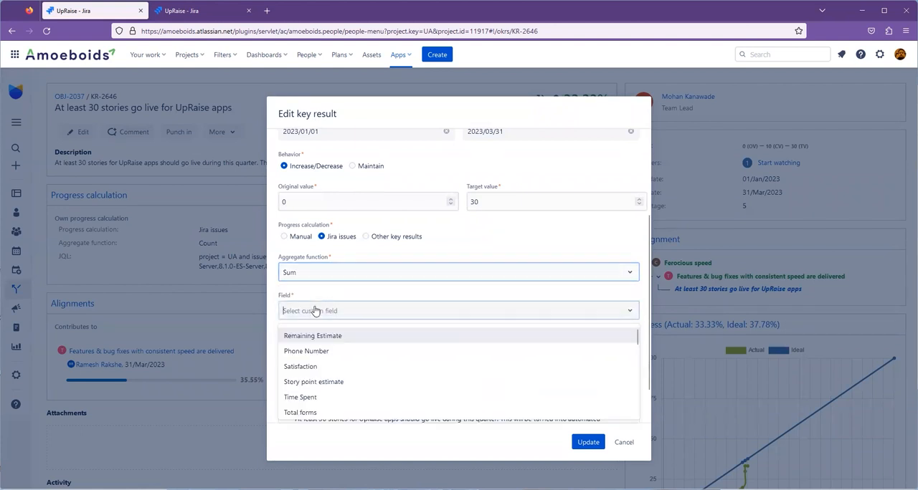
{"action": "left_click", "coordinate": [334, 382]}
Try the Average aggregate function on Story point estimate and browse the other fields available for aggregation.
{"action": "left_click", "coordinate": [343, 273]}
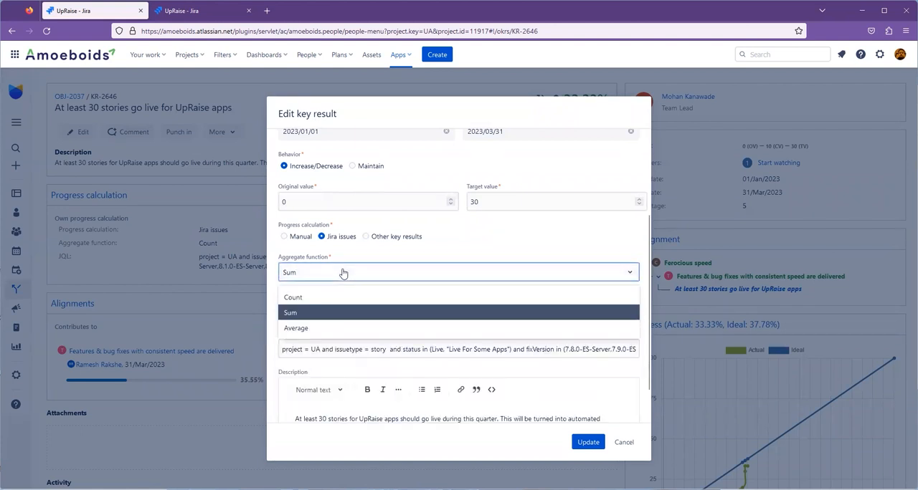
{"action": "left_click", "coordinate": [334, 329]}
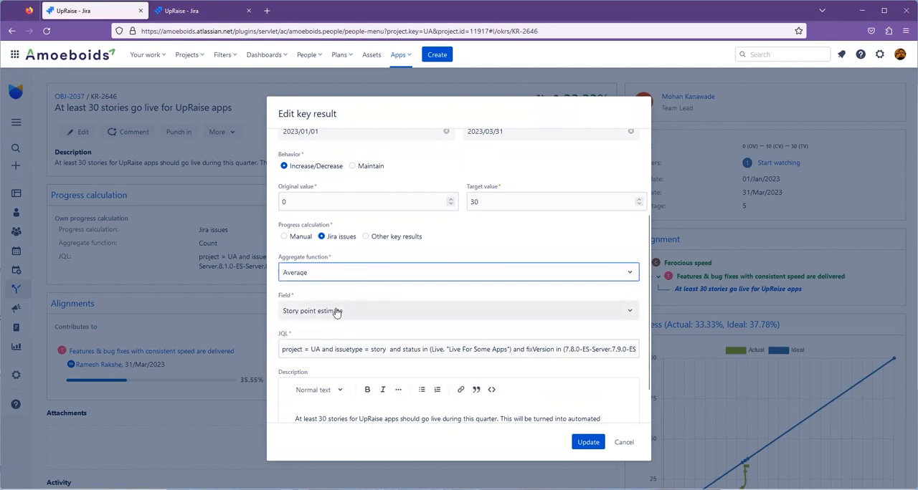
{"action": "left_click", "coordinate": [336, 312]}
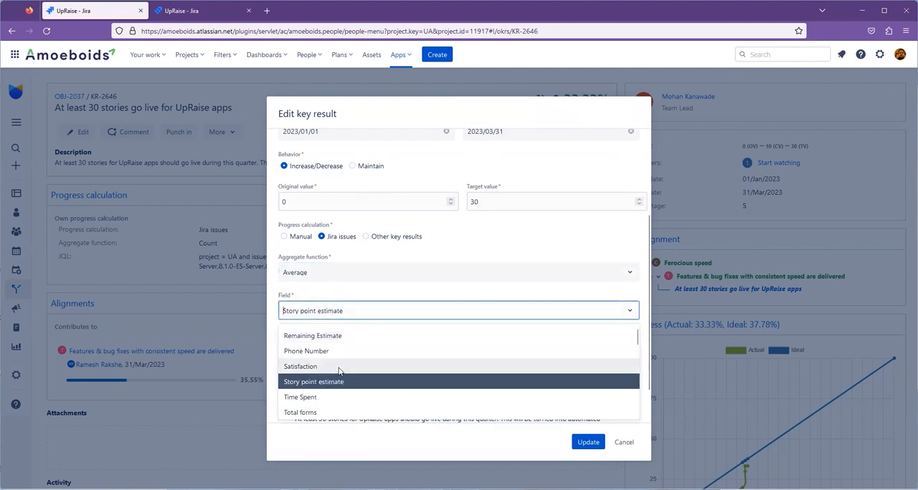
{"action": "scroll", "coordinate": [340, 369], "scroll_direction": "down", "scroll_amount": 2}
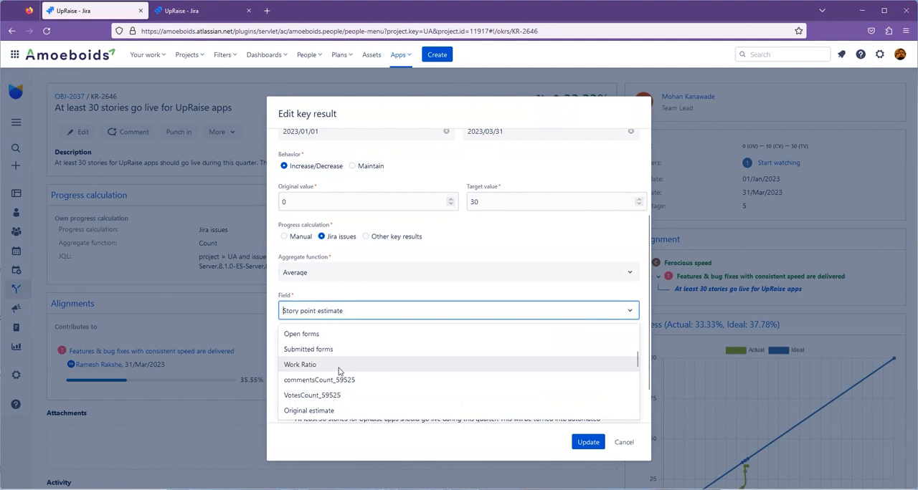
{"action": "left_click", "coordinate": [364, 287]}
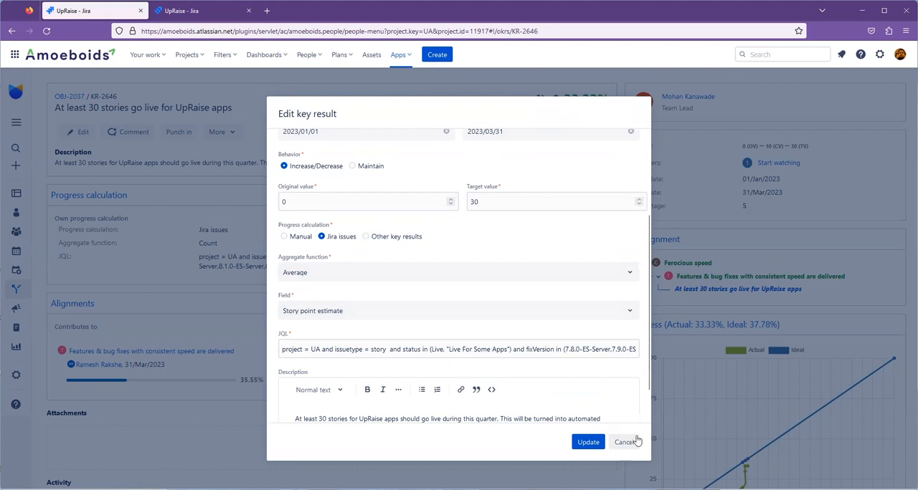
Switch the progress calculation through Other key results, Manual and Jira issues, ending on Other key results.
{"action": "left_click", "coordinate": [365, 238]}
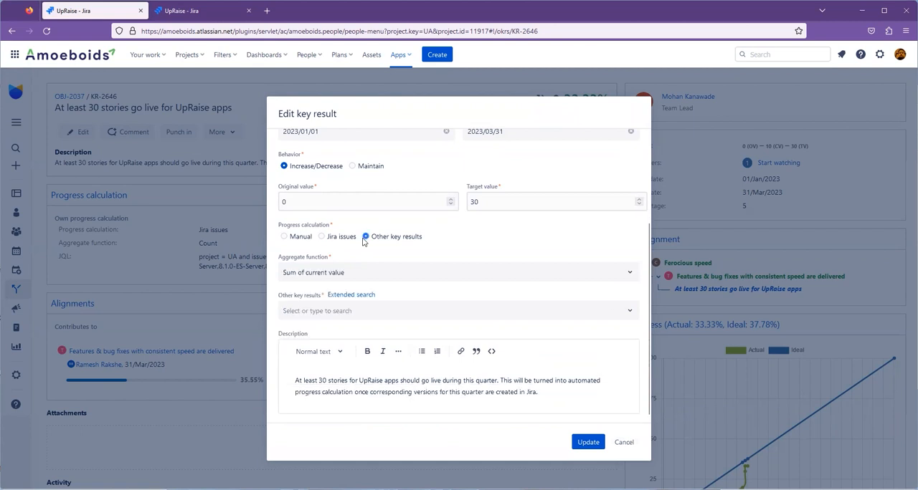
{"action": "left_click", "coordinate": [290, 238]}
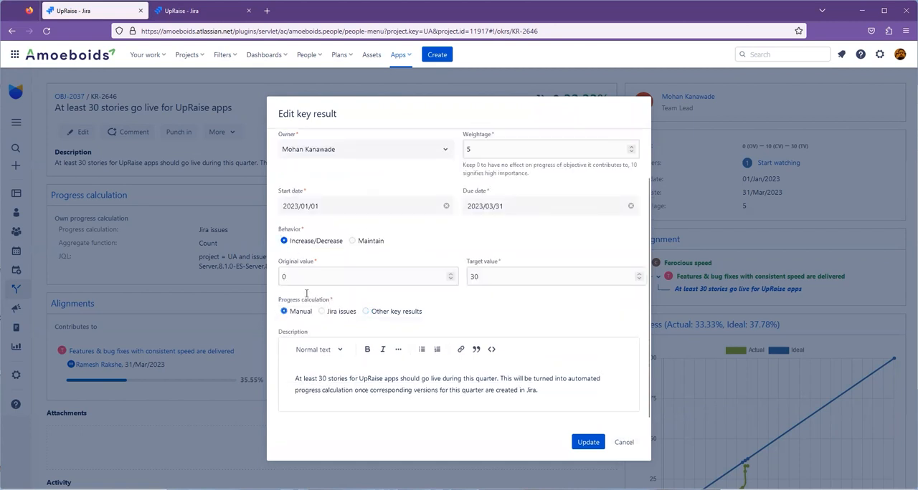
{"action": "left_click", "coordinate": [322, 312]}
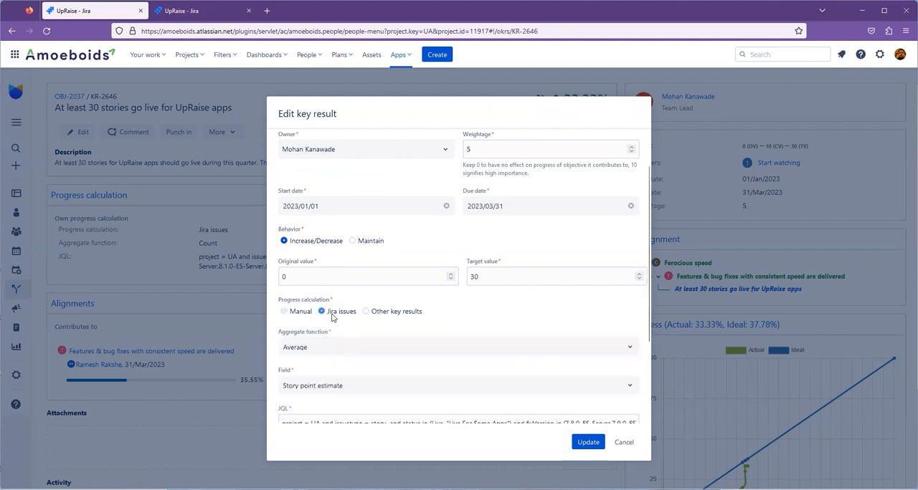
{"action": "left_click", "coordinate": [381, 313]}
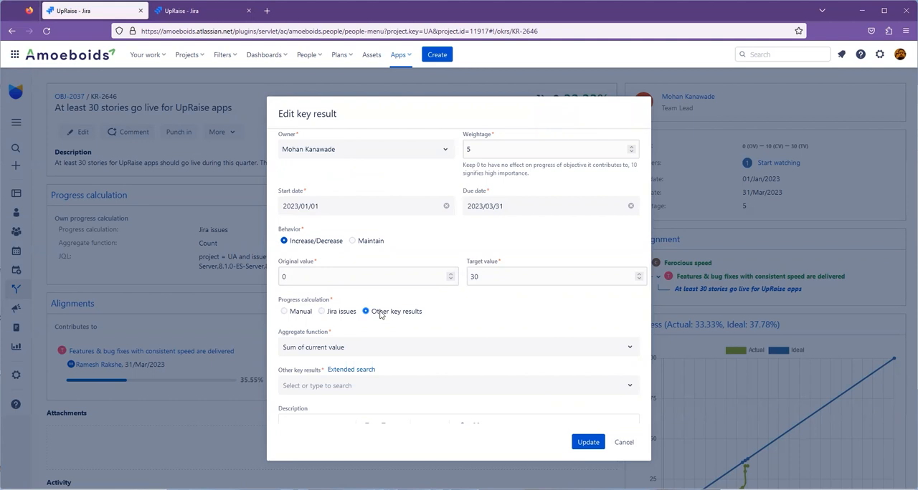
{"action": "scroll", "coordinate": [381, 315], "scroll_direction": "up", "scroll_amount": 1}
{"action": "scroll", "coordinate": [380, 315], "scroll_direction": "down", "scroll_amount": 3}
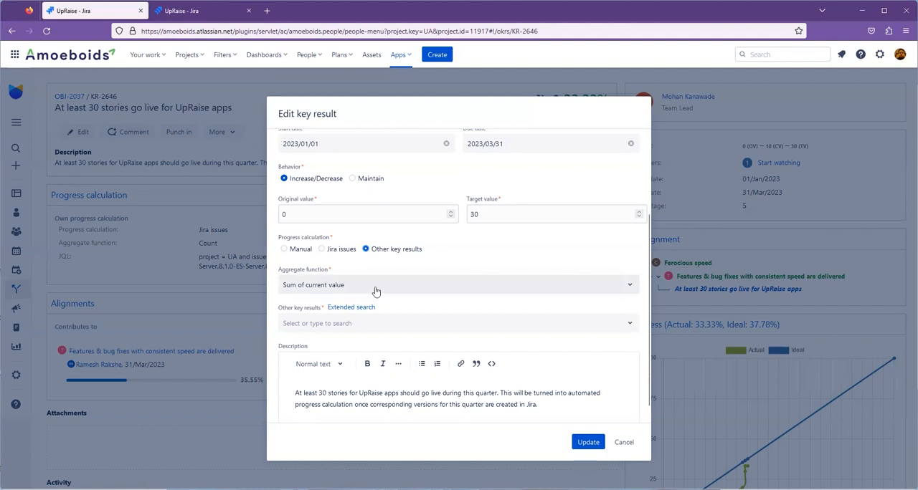
Try KR-2649 and KR-2637 as the other key results for the progress calculation.
{"action": "left_click", "coordinate": [324, 323]}
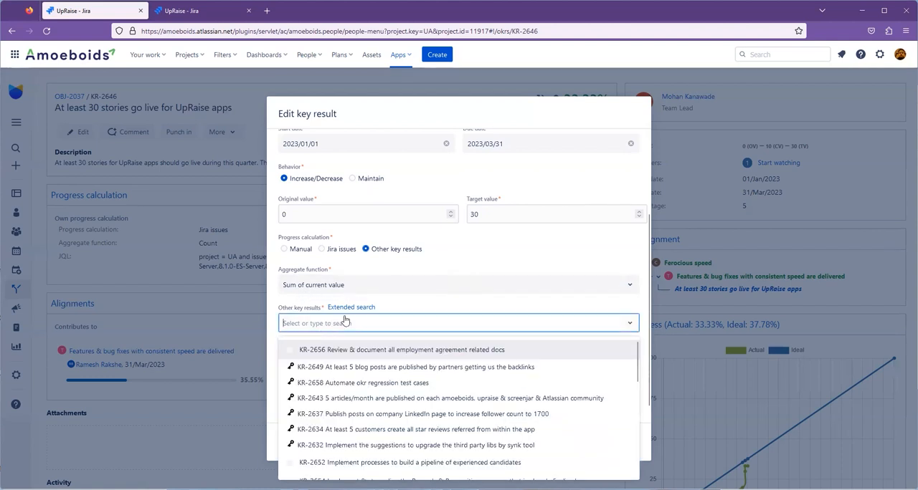
{"action": "left_click", "coordinate": [408, 369]}
{"action": "left_click", "coordinate": [582, 323]}
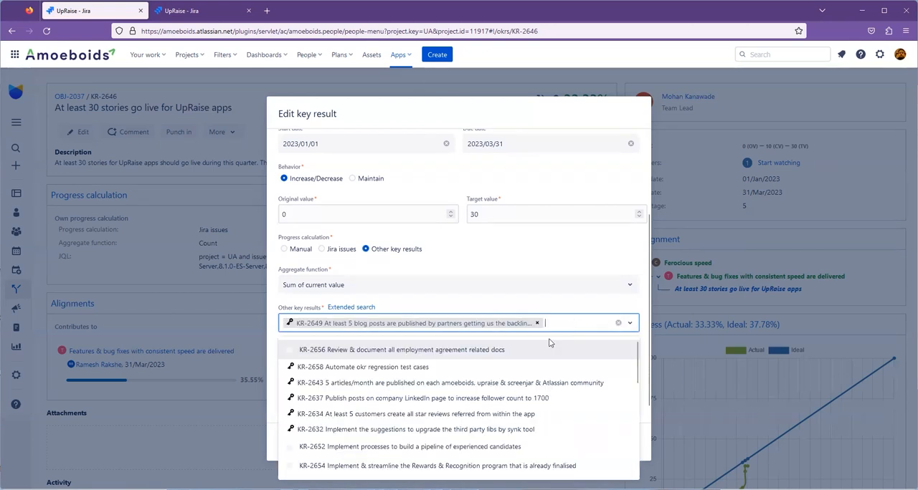
{"action": "left_click", "coordinate": [425, 398]}
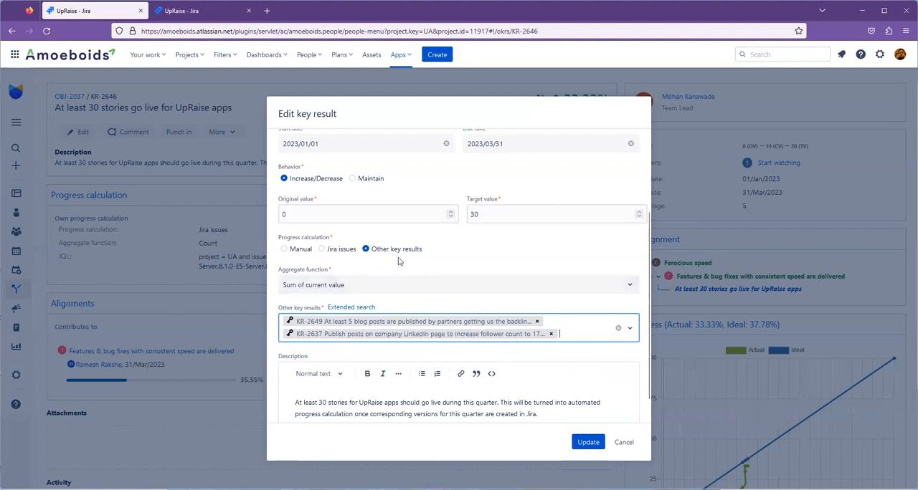
Switch the aggregate function to Average of current value and back to Sum of current value.
{"action": "left_click", "coordinate": [326, 286]}
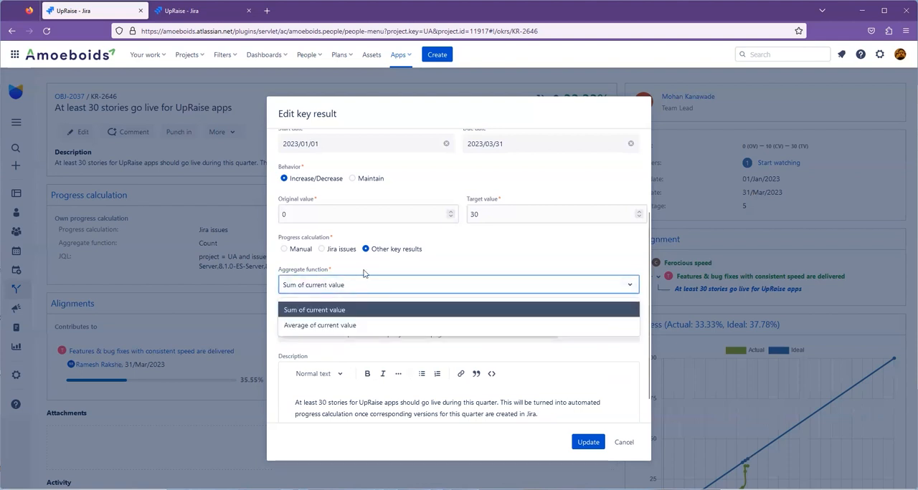
{"action": "left_click", "coordinate": [320, 327]}
{"action": "left_click", "coordinate": [385, 287]}
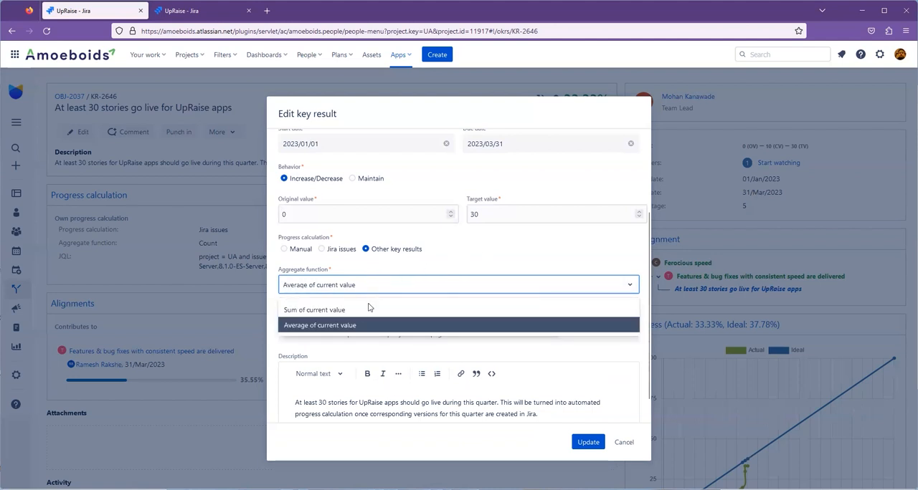
{"action": "left_click", "coordinate": [353, 311]}
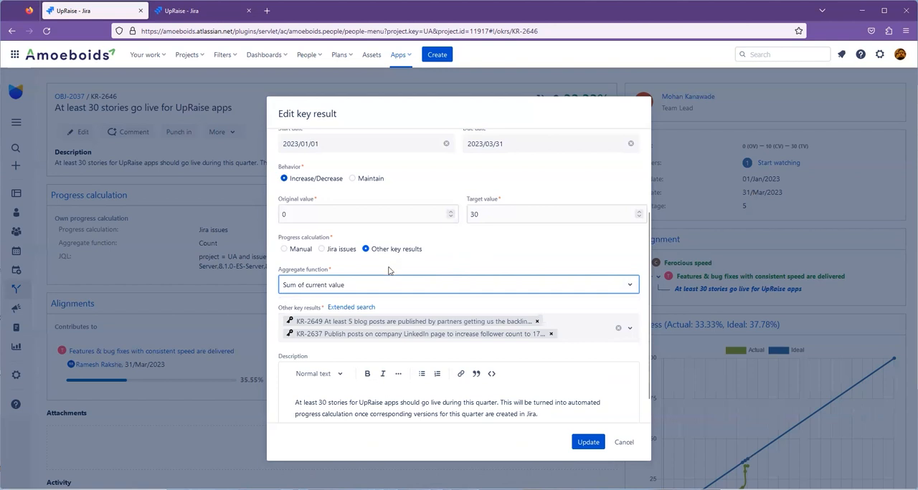
Add KR-2656 "Review & document all employment agreement related docs" to the other key results, and remove it again.
{"action": "left_click", "coordinate": [588, 328]}
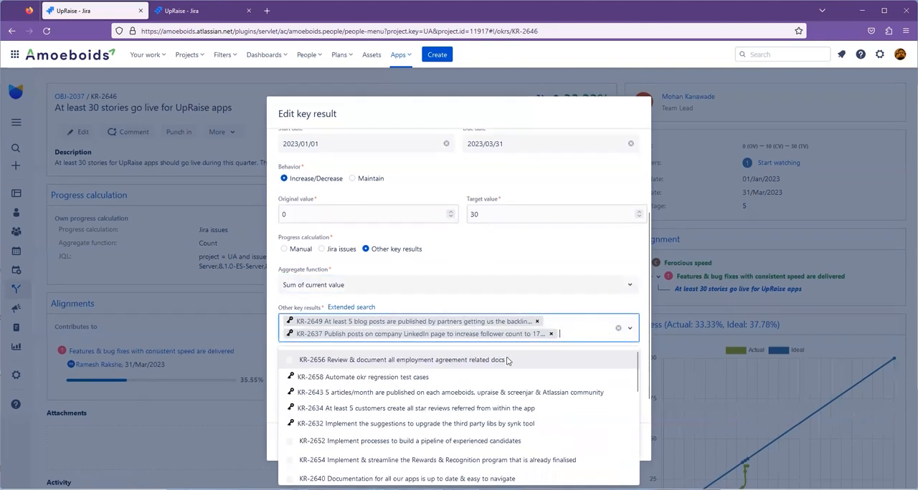
{"action": "left_click", "coordinate": [466, 362]}
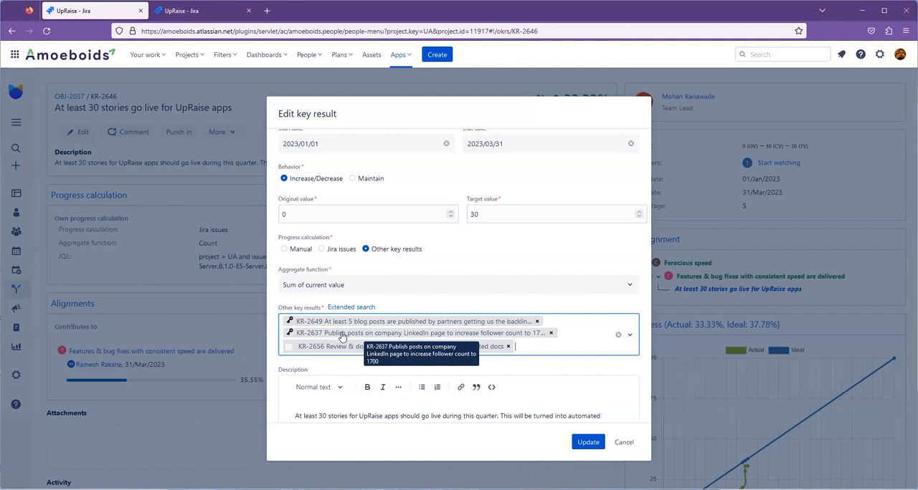
{"action": "scroll", "coordinate": [532, 194], "scroll_direction": "up", "scroll_amount": 1}
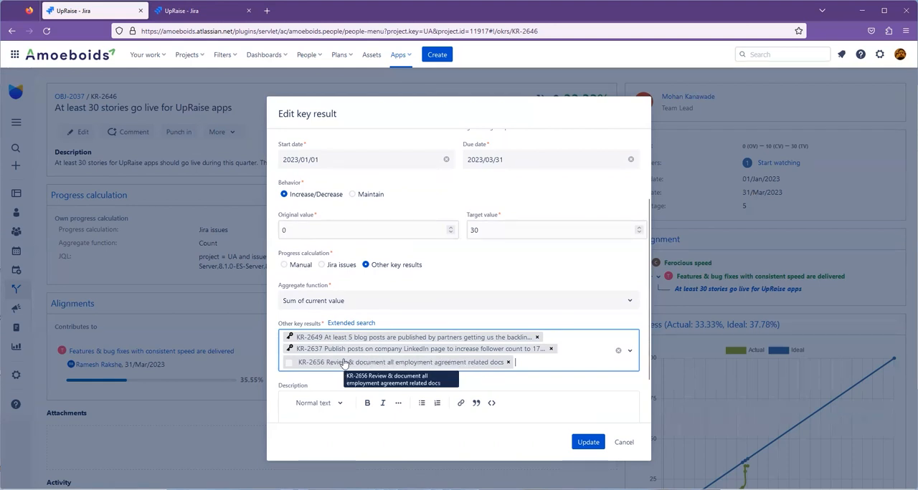
{"action": "left_click", "coordinate": [507, 362]}
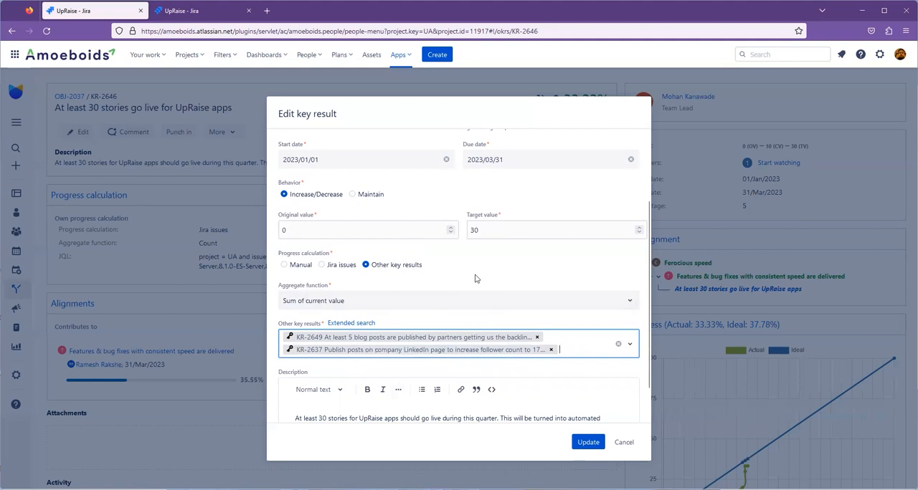
Review the aggregate function options for other key results, and cancel editing the key result.
{"action": "left_click", "coordinate": [349, 306]}
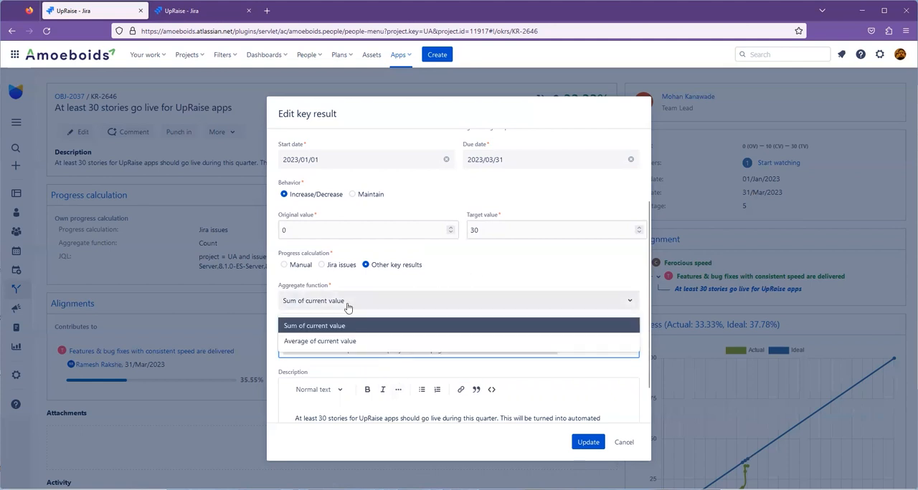
{"action": "left_click", "coordinate": [478, 292]}
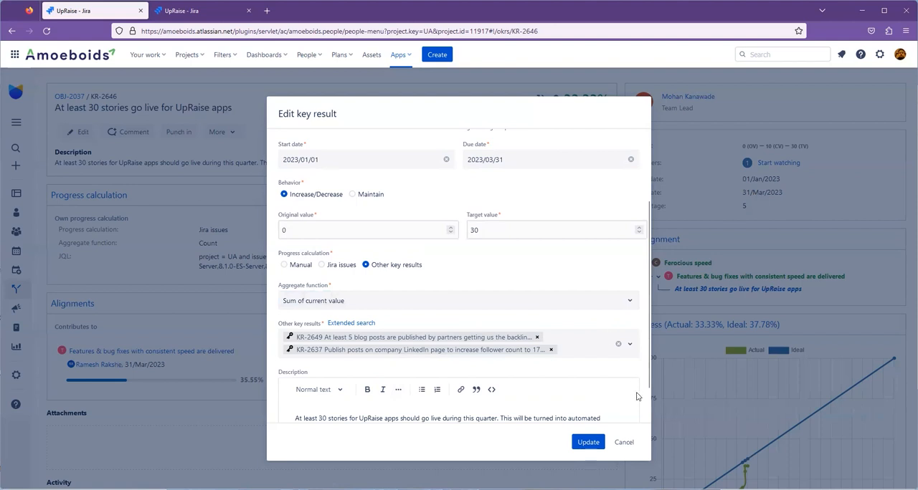
{"action": "left_click", "coordinate": [623, 442]}
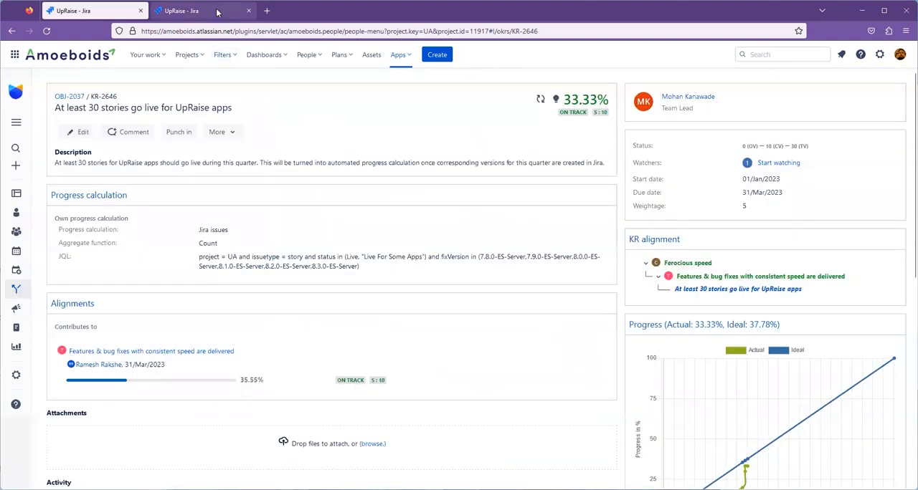
Edit the JSM automations key result KR-2641, set its progress calculation to Other key results, and review the available conditions.
{"action": "left_click", "coordinate": [217, 11]}
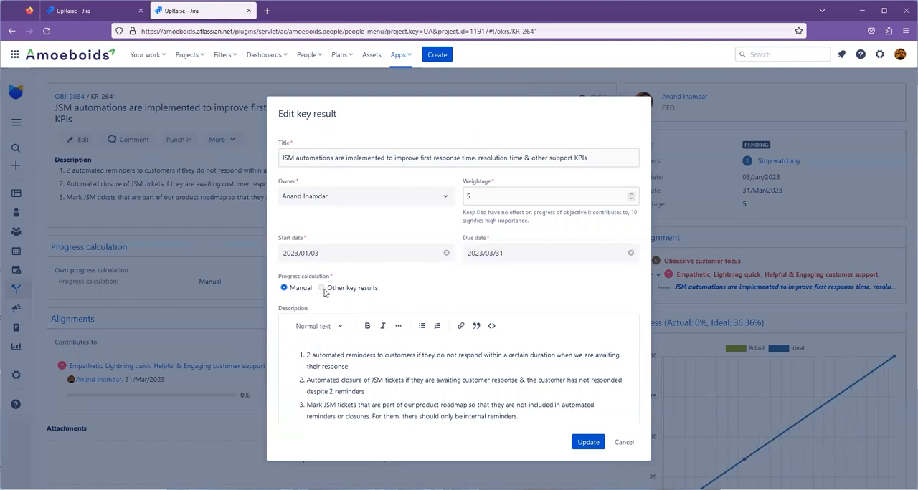
{"action": "left_click", "coordinate": [323, 289]}
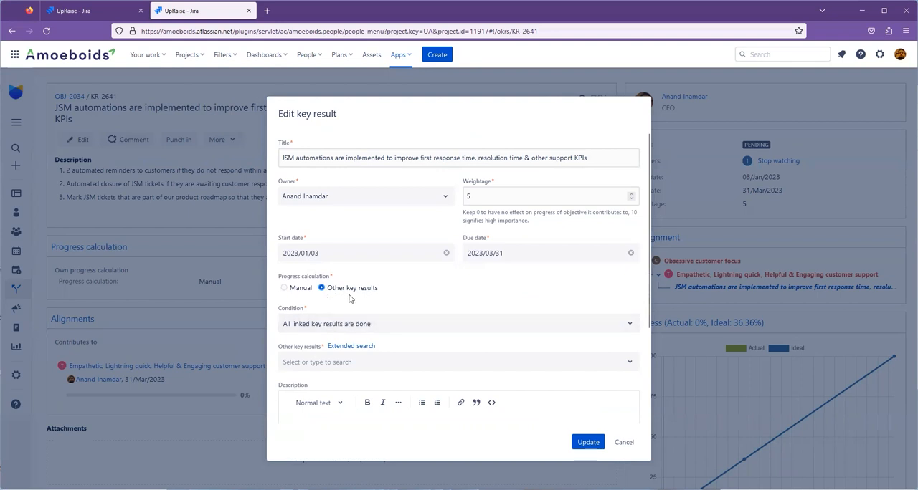
{"action": "left_click", "coordinate": [296, 326]}
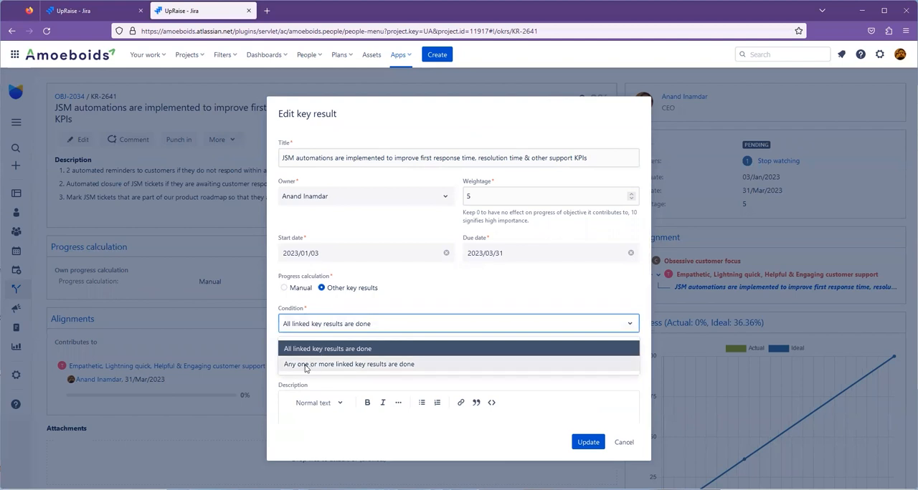
{"action": "left_click", "coordinate": [406, 294]}
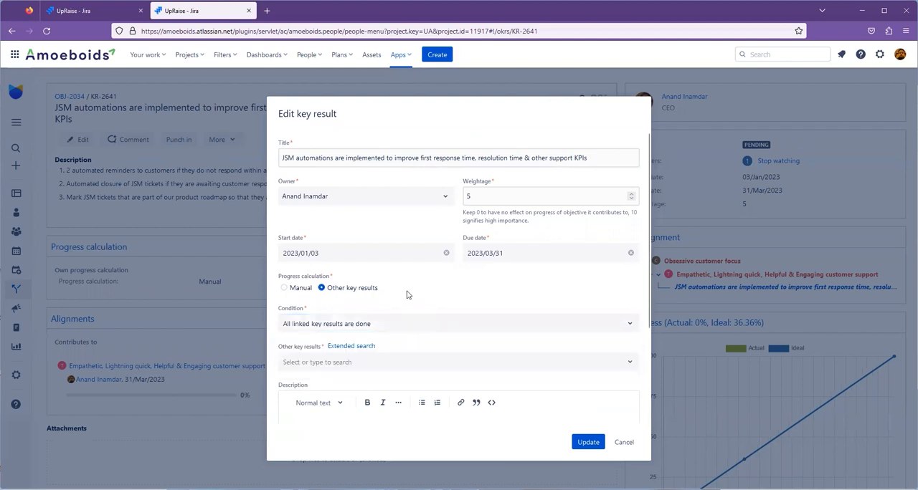
Link KR-2656 and KR-2655 as the other key results, and set the condition to "Any one or more linked key results are done".
{"action": "left_click", "coordinate": [368, 365]}
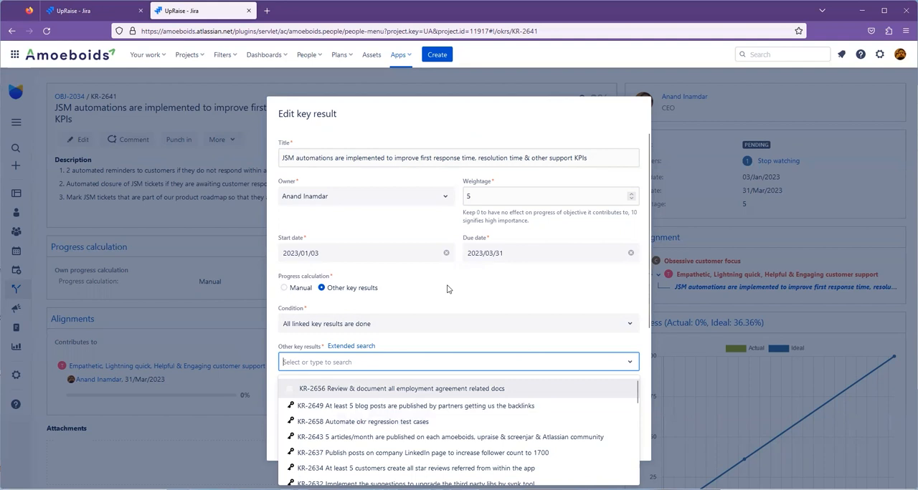
{"action": "left_click", "coordinate": [371, 393]}
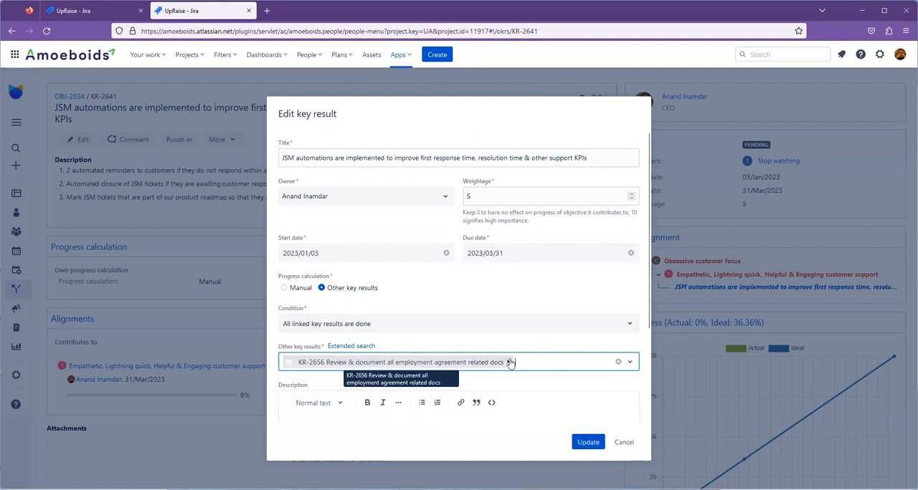
{"action": "left_click", "coordinate": [564, 361]}
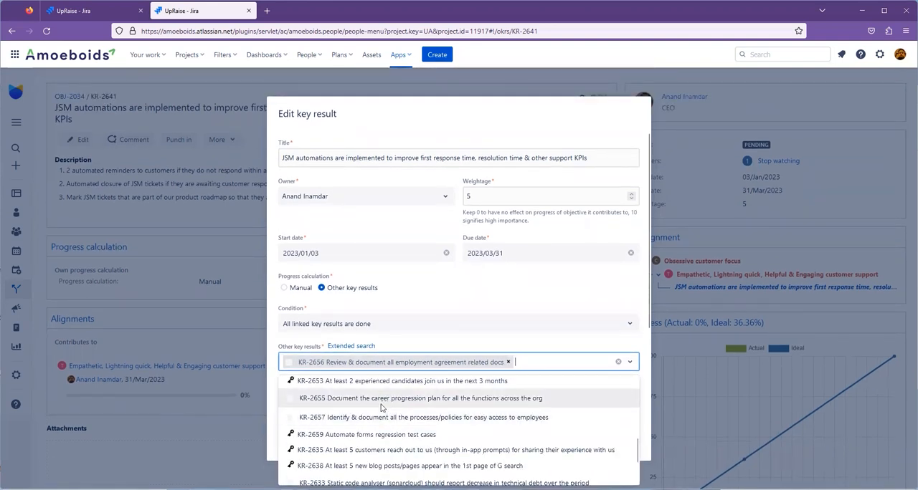
{"action": "left_click", "coordinate": [390, 398]}
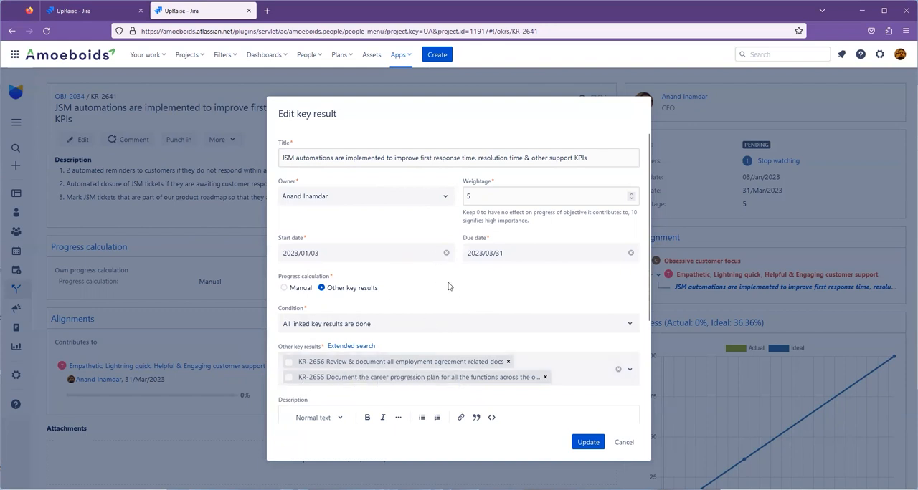
{"action": "left_click", "coordinate": [436, 327]}
{"action": "left_click", "coordinate": [408, 365]}
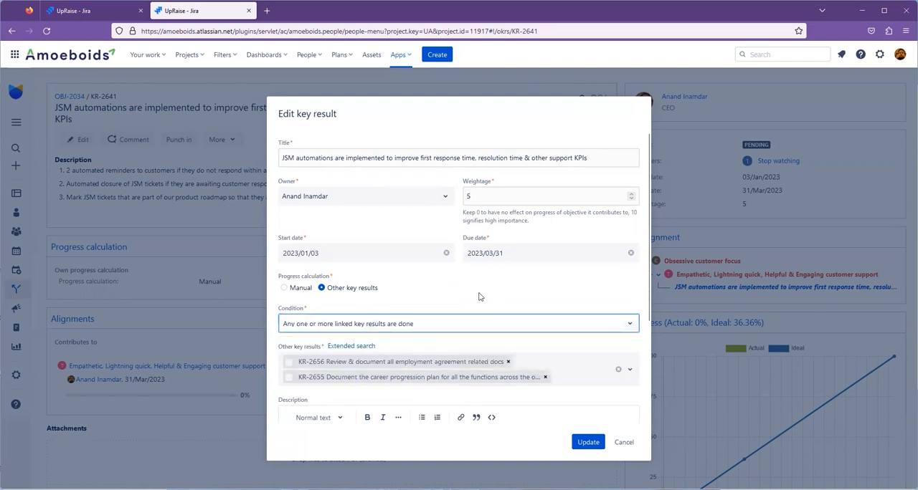